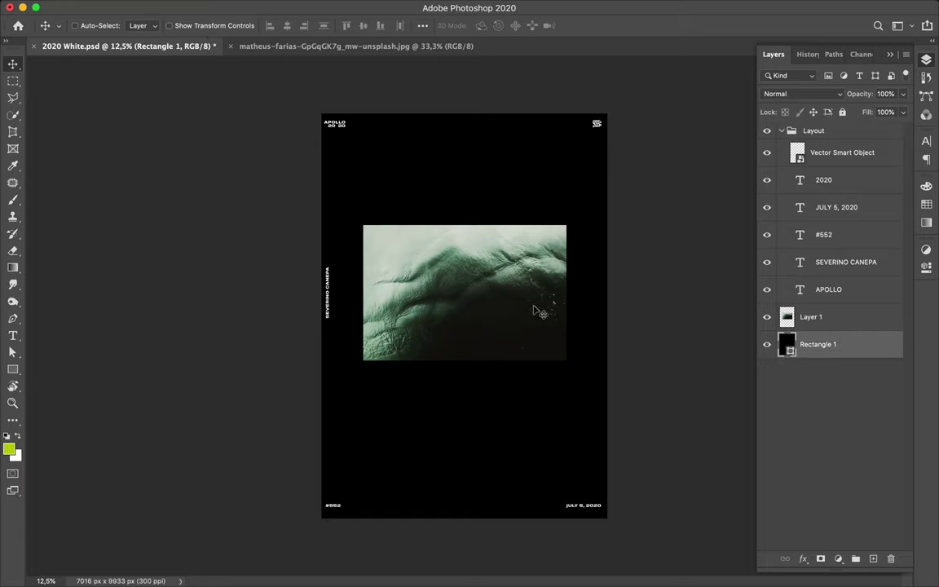
Step: Fill the background rectangle with a light green sampled from the water photo
key("a")
left_click(194, 25)
left_click(276, 52)
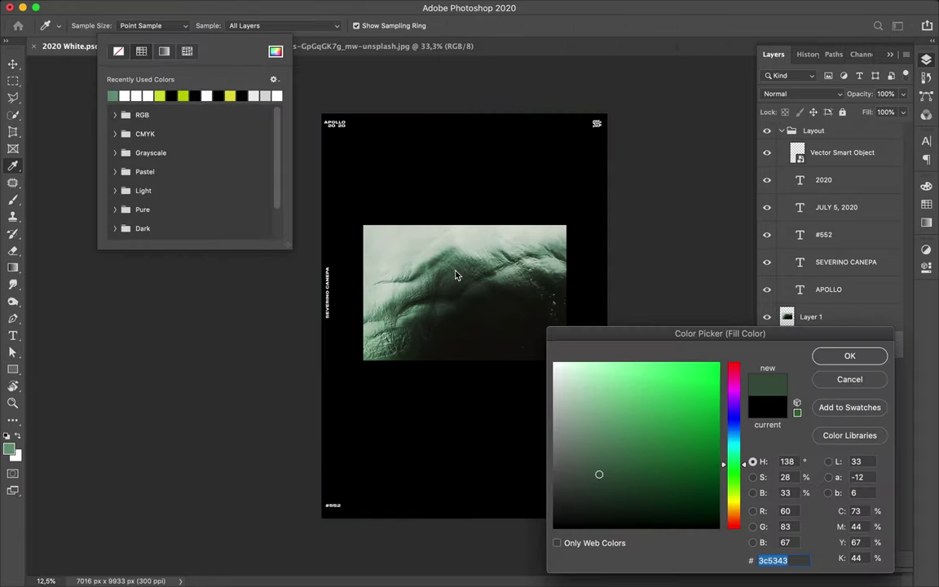
left_click(834, 359)
left_click(276, 51)
left_click(834, 359)
left_click(926, 204)
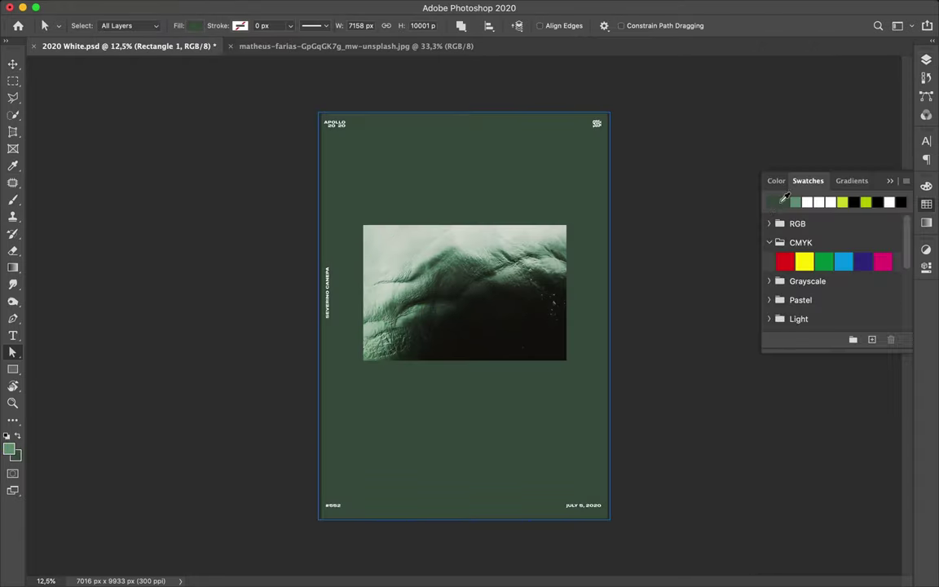
left_click_drag(783, 204, 807, 204)
key("i")
left_click_drag(545, 283, 546, 283)
left_click(784, 203)
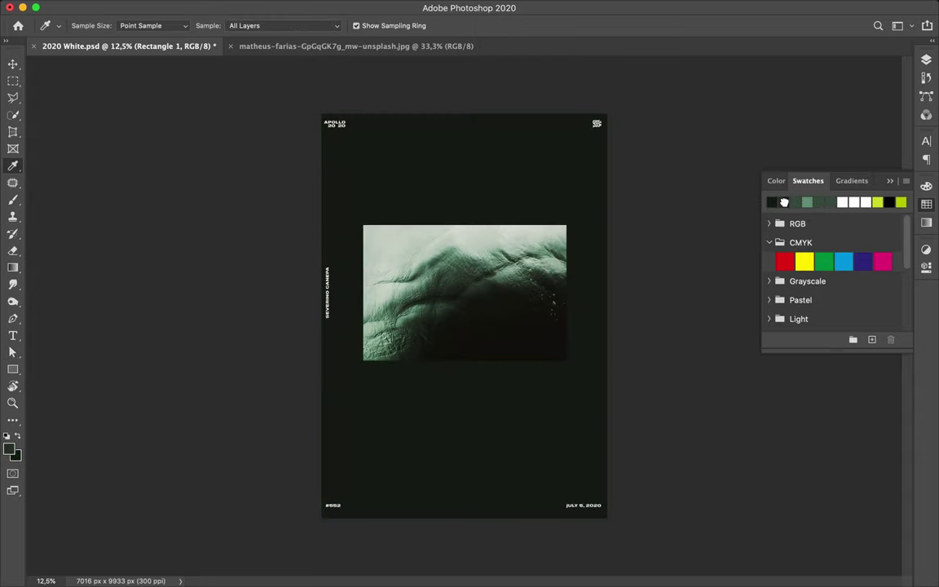
left_click(807, 203)
Step: Select the water photo layer and add a Levels adjustment to it
key("v")
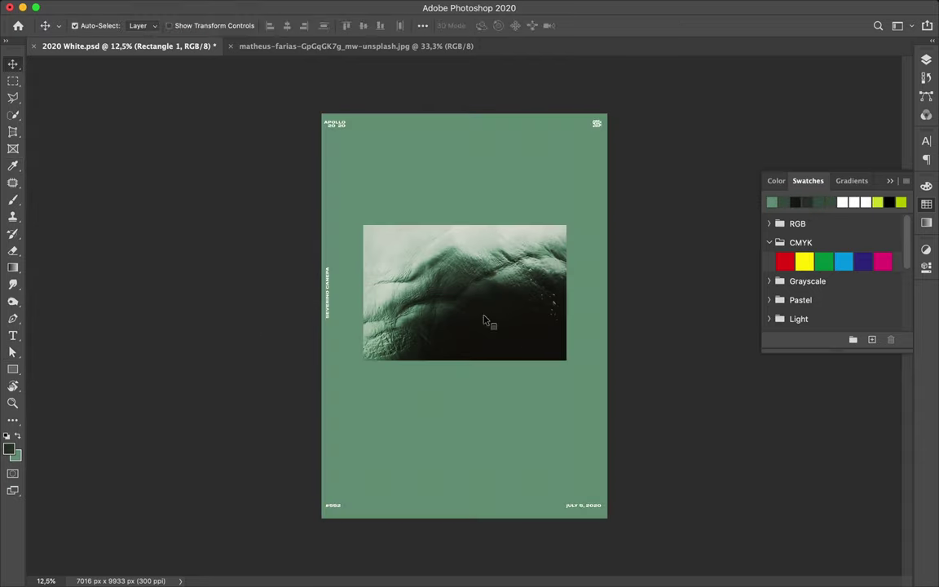
left_click(484, 321)
left_click(927, 60)
left_click(838, 559)
left_click(796, 387)
Step: Brighten the photo with Levels (15, 1.00, 216) and merge the adjustment into it
left_click_drag(896, 384, 875, 385)
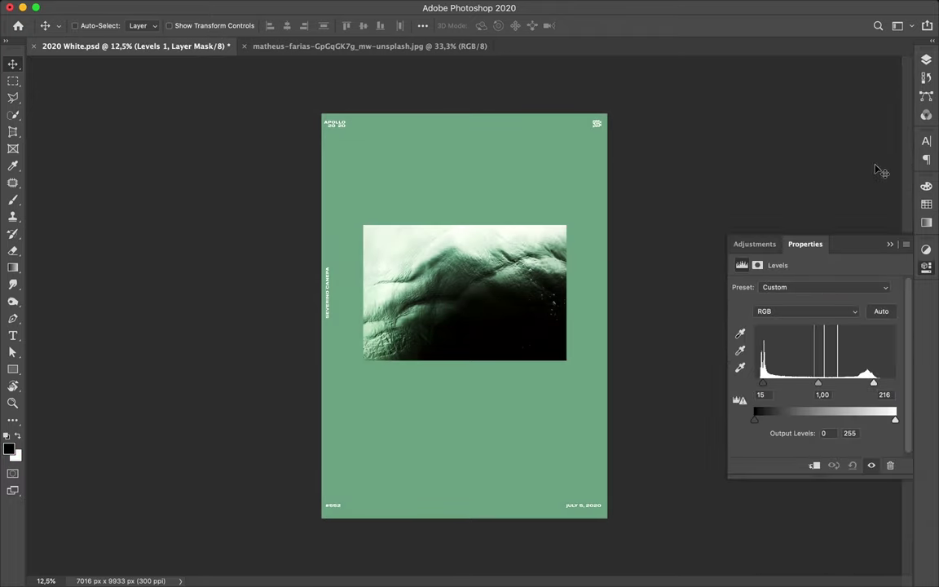
left_click(928, 60)
left_click(895, 341, "shift")
key("ctrl+e")
left_click_drag(548, 300, 529, 316)
key("ctrl+z")
key("ctrl+e")
Step: Move the photo to the bottom-right and add a copy rotated 90° clockwise
left_click_drag(469, 314, 554, 498)
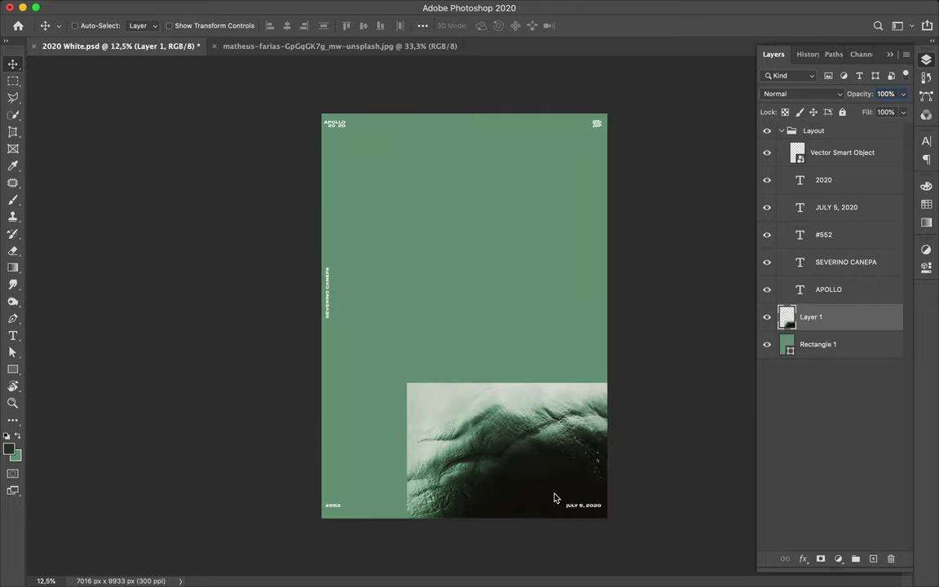
left_click_drag(481, 332, 395, 105)
key("ctrl+t")
left_click_drag(534, 301, 497, 351)
key("Return")
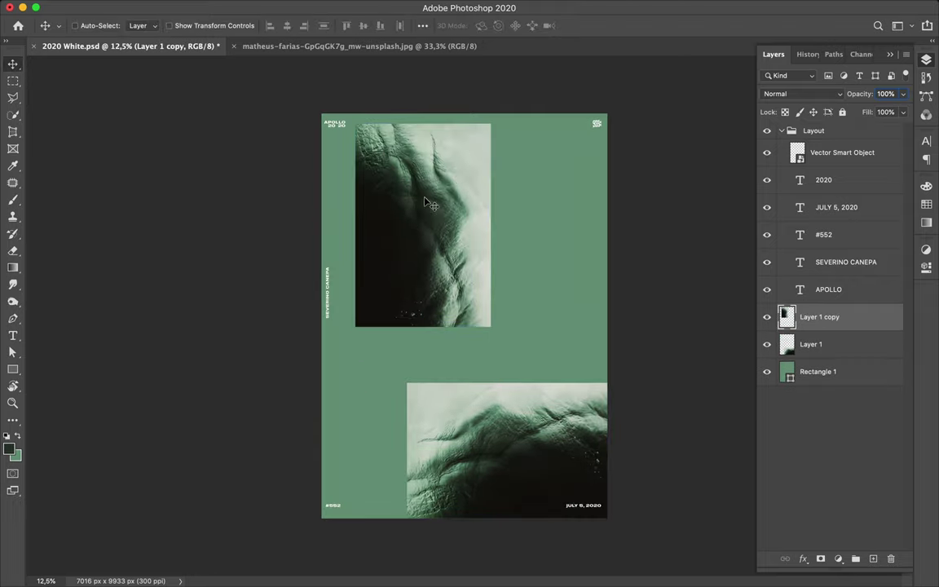
Step: Flip the copied photo vertically and move it to the top-left
left_click(130, 6)
left_click(388, 551)
left_click_drag(451, 230, 418, 220)
scroll(475, 270, "up", 1)
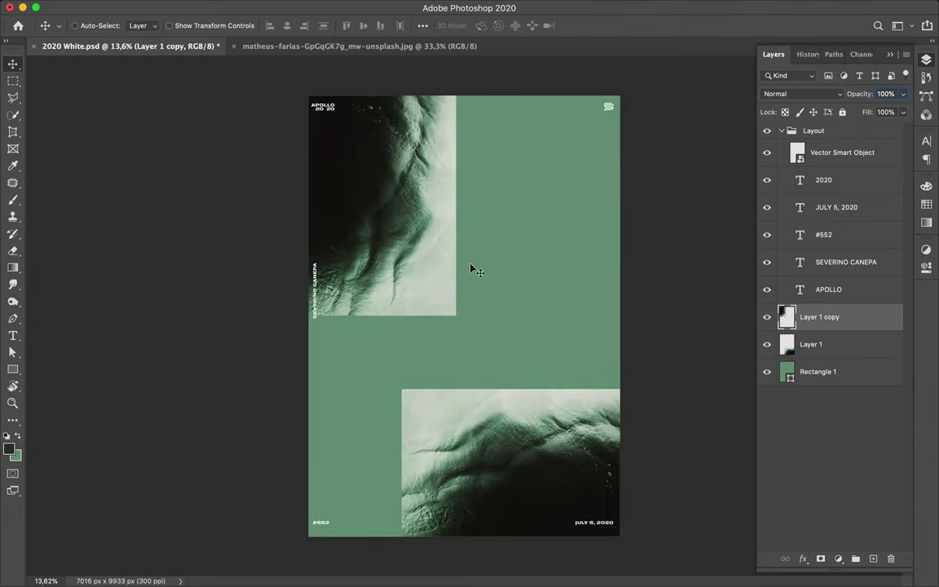
Step: Add the text 'GREEN WATER' to the poster
key("w")
key("t")
left_click(392, 354)
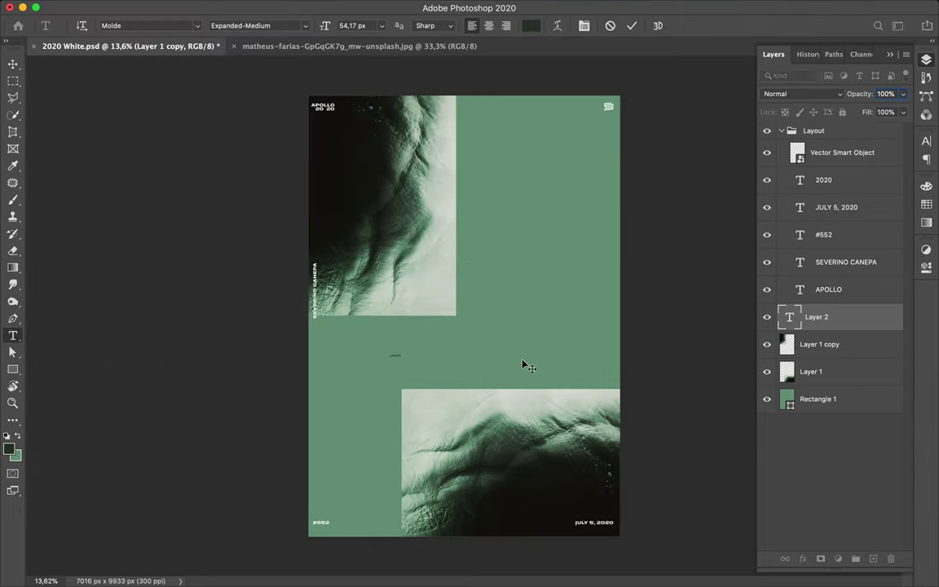
type("GREEN WATER")
key("ctrl+Return")
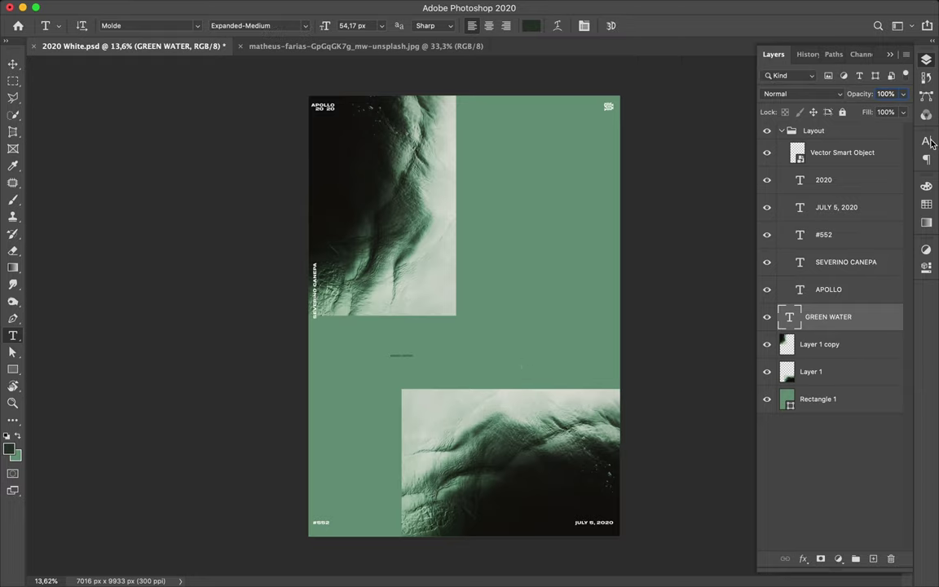
Step: Set the title to Molde Bold at 254 px
left_click(926, 141)
left_click(832, 176)
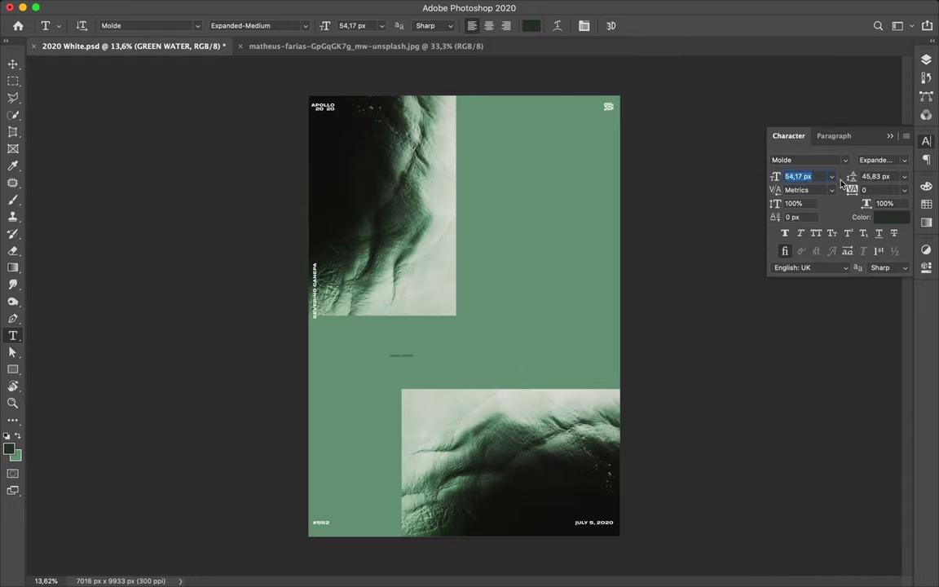
left_click(834, 136)
left_click(789, 135)
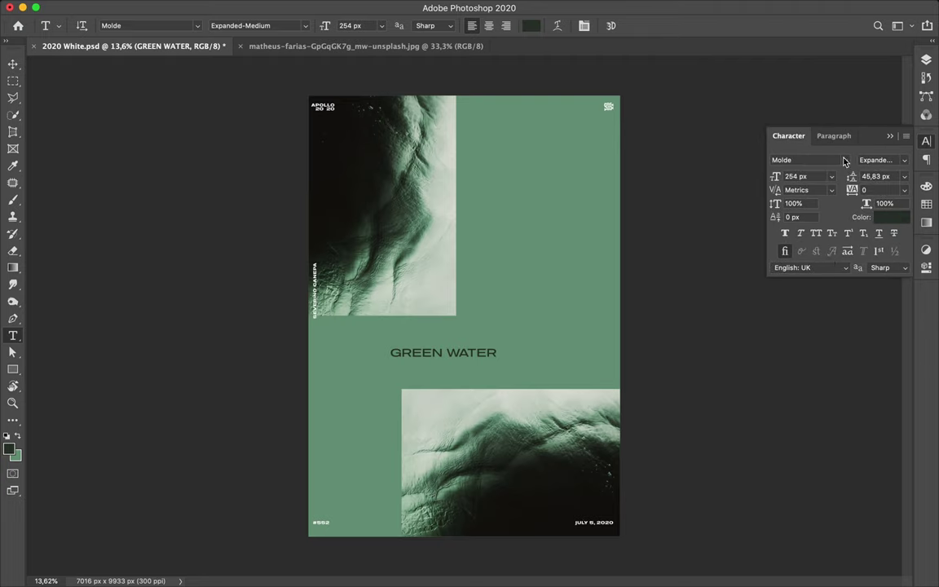
left_click(845, 160)
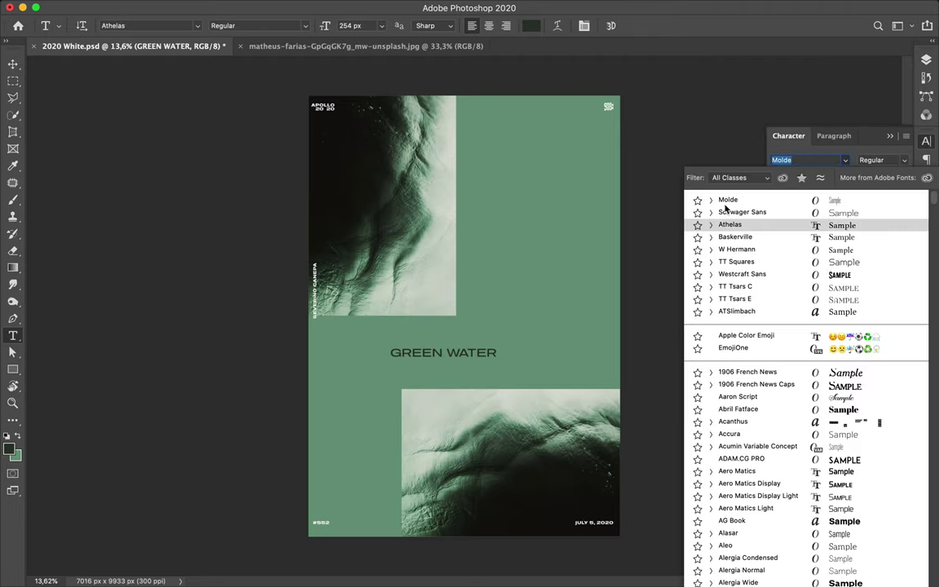
left_click(858, 156)
scroll(849, 161, "up", 10)
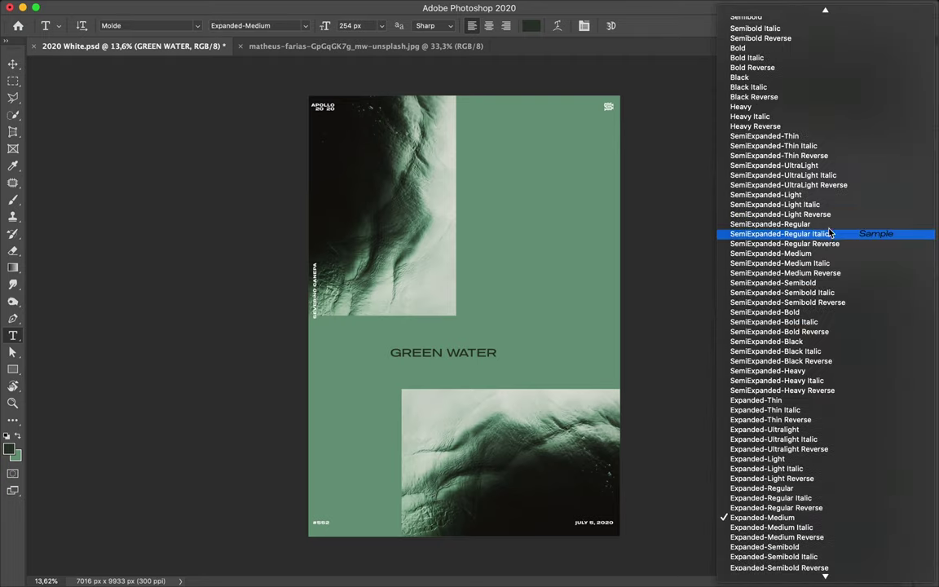
left_click(797, 114)
Step: Rotate the title -90° and place it beside the upper photo's edge
left_click_drag(520, 295, 569, 275)
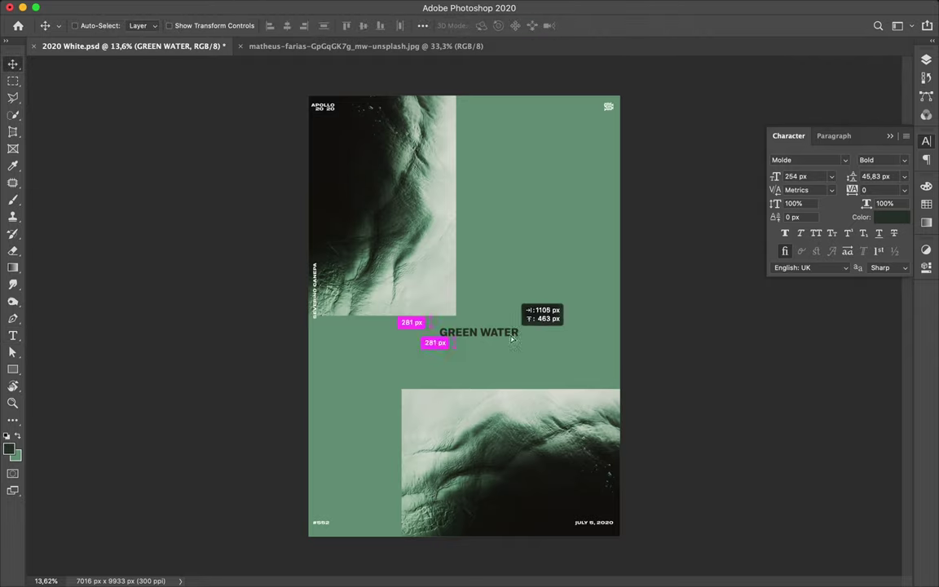
key("ctrl+t")
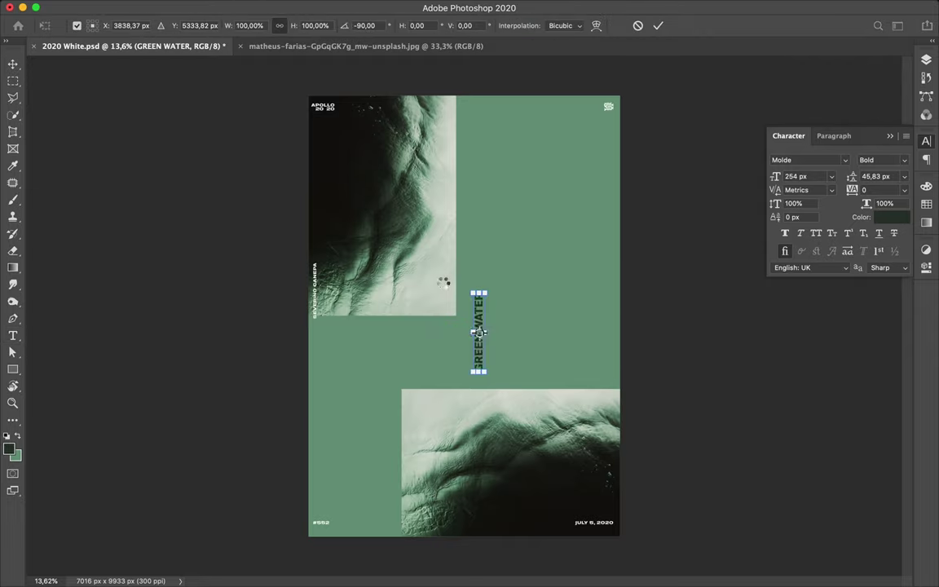
key("Return")
left_click_drag(479, 332, 480, 261)
Step: Draw a small green square with a pale square just below it by the upper photo
key("u")
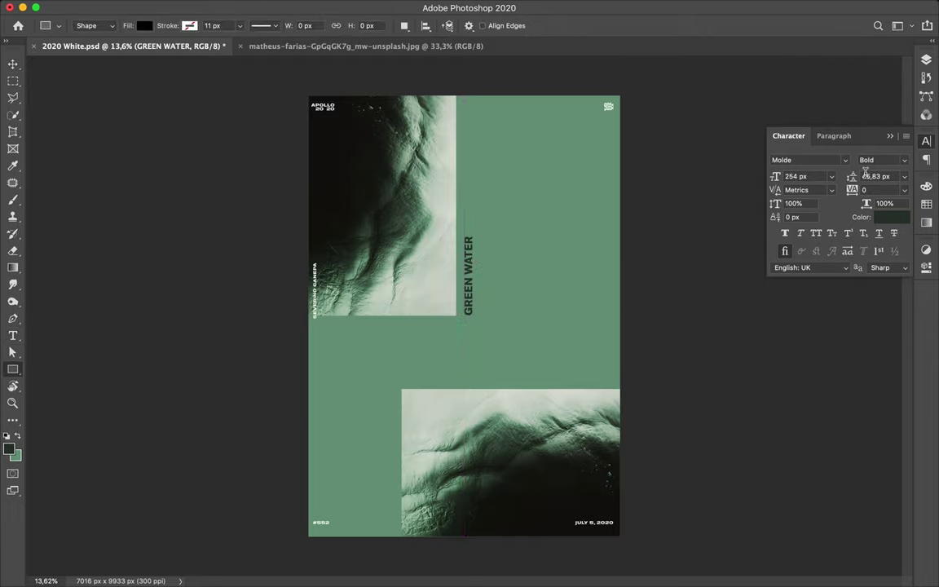
left_click(927, 203)
left_click_drag(442, 300, 445, 305)
left_click(927, 205)
key("v")
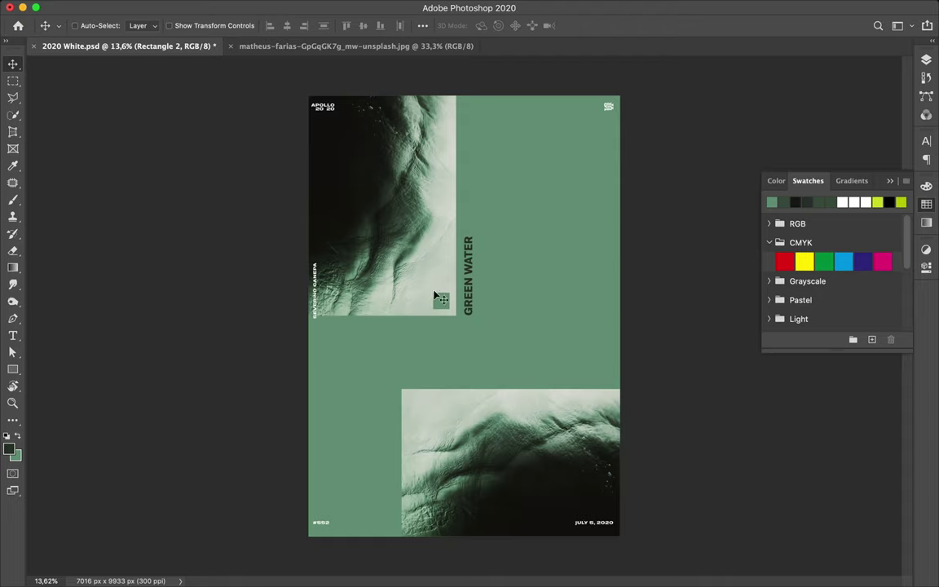
left_click(926, 60)
left_click(820, 399)
left_click_drag(441, 300, 443, 334)
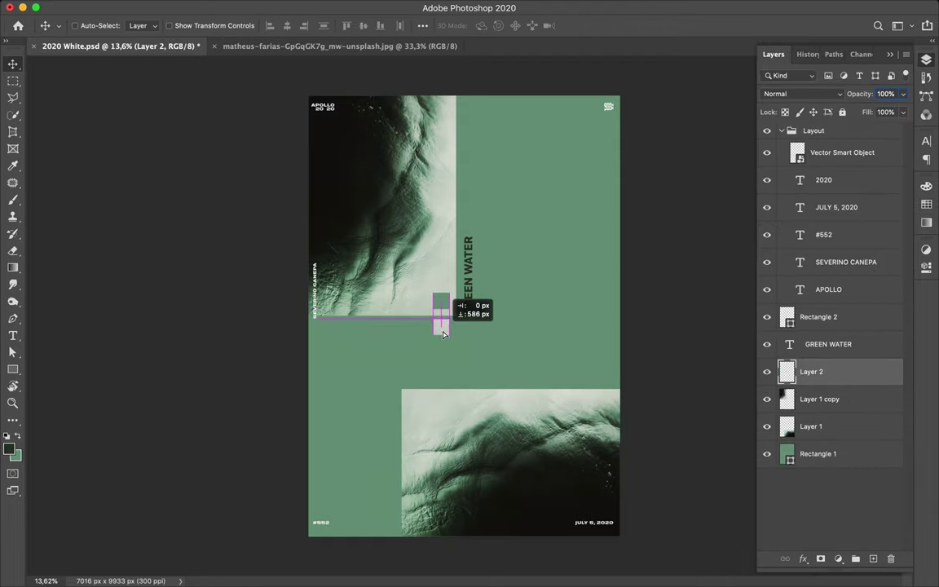
left_click(442, 303)
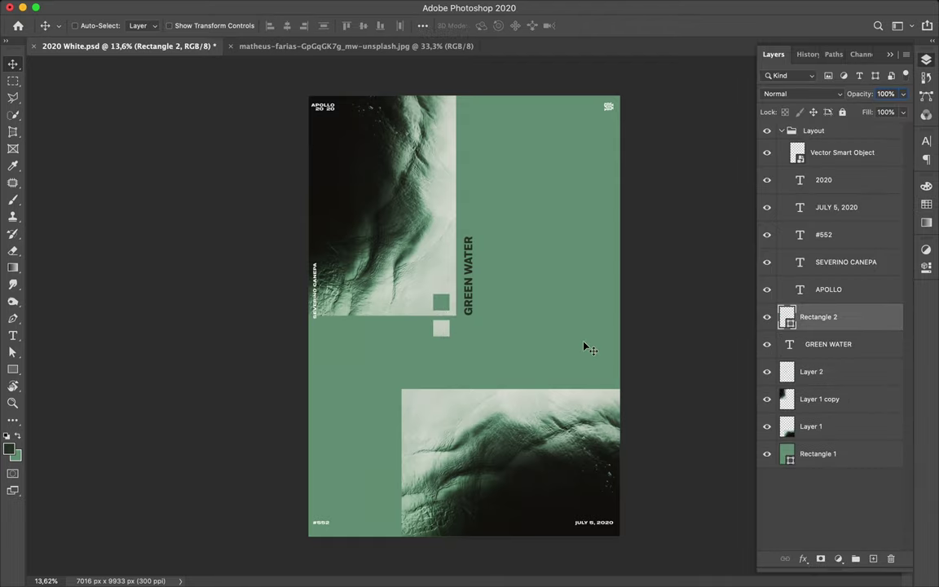
Step: Set GREEN WATER's letter spacing to 80 and sample a light grey-green from the photo
left_click(469, 295)
left_click(926, 141)
left_click(875, 190)
type("80")
key("Return")
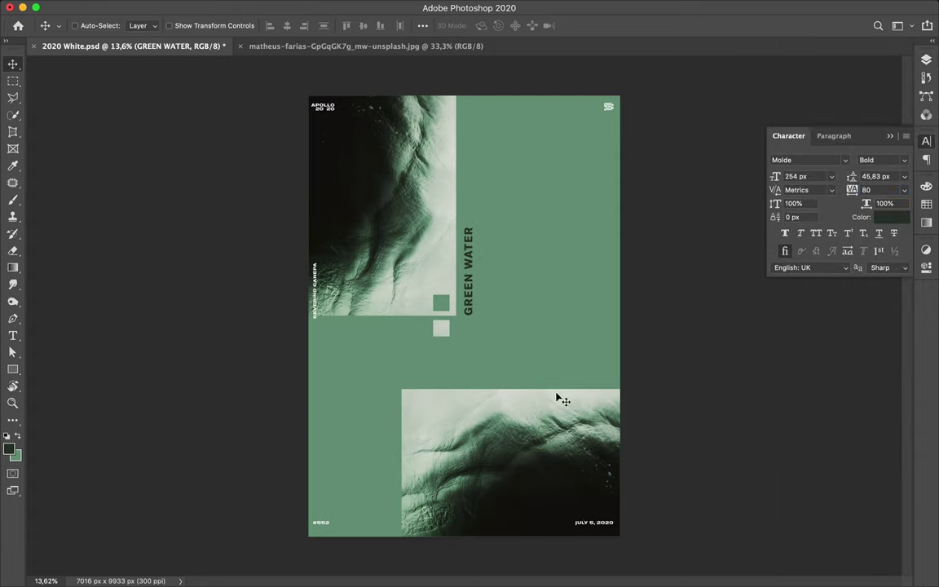
left_click(558, 397)
Step: Draw a horizontal stripe line with no fill and a light stroke
key("i")
key("p")
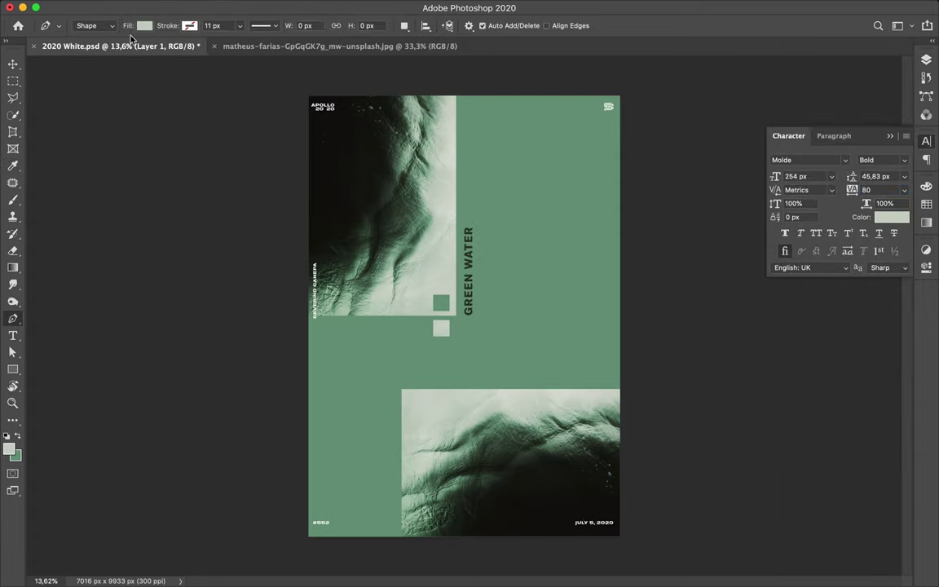
left_click(144, 25)
left_click(67, 46)
left_click(189, 25)
left_click(103, 84)
left_click(516, 224)
left_click(639, 225, "shift")
Step: Group the stripe line, duplicate it, and select both lines
key("v")
scroll(598, 230, "up", 5)
left_click(927, 60)
key("ctrl+g")
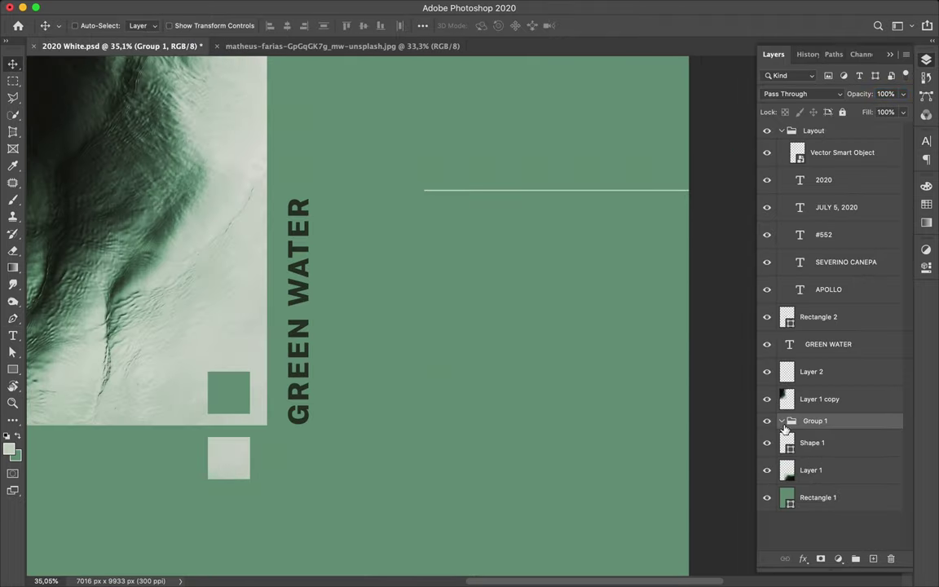
left_click_drag(807, 442, 807, 473)
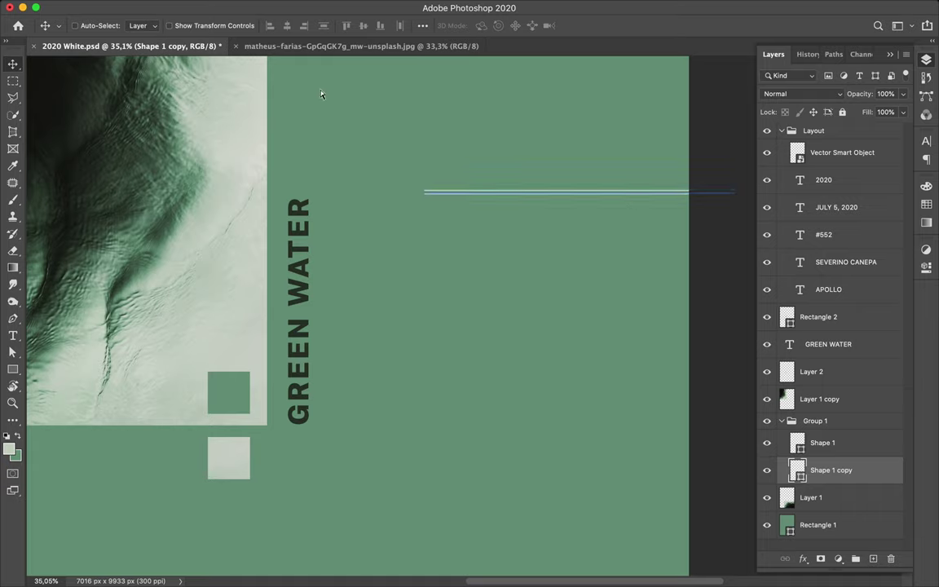
key("a")
key("shift+alt+bracketright")
left_click(840, 447)
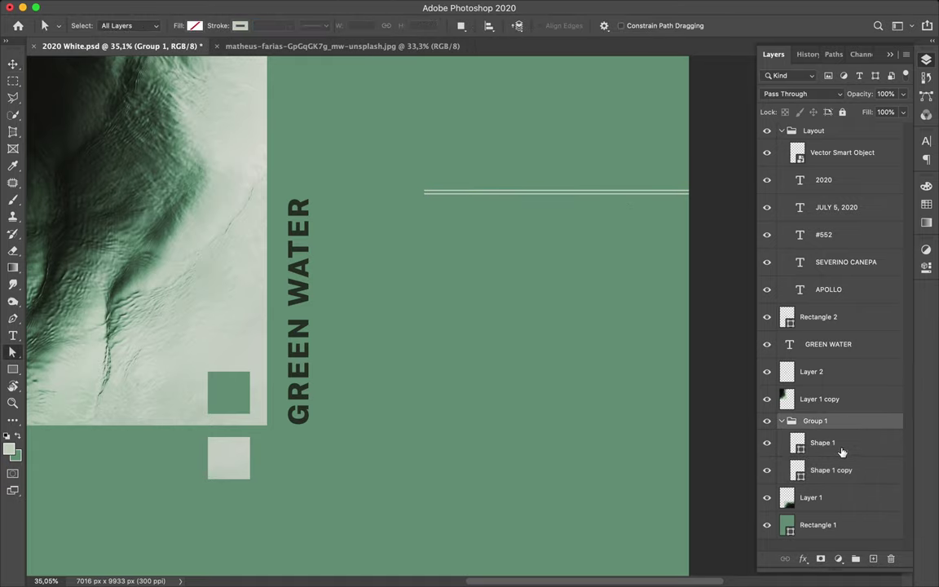
key("v")
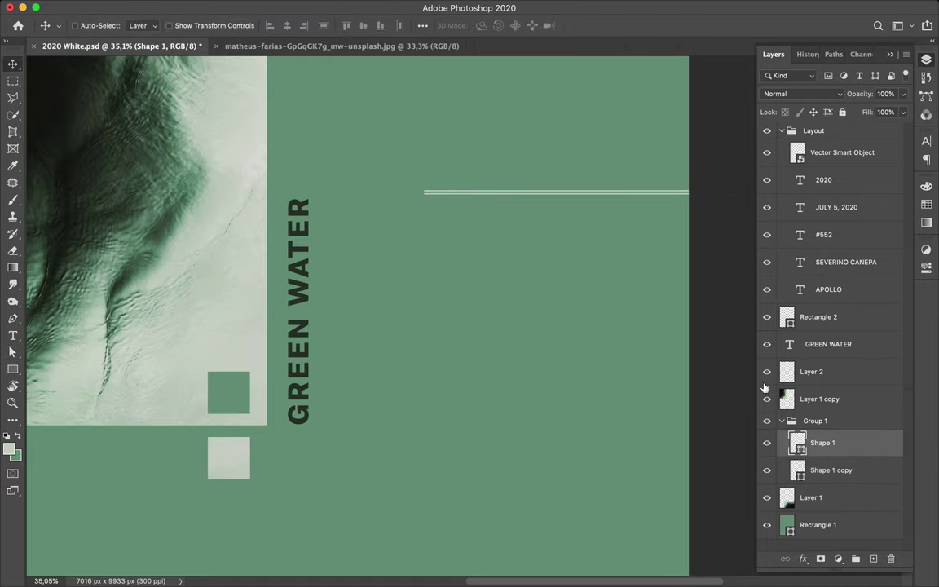
left_click(823, 467, "shift")
Step: Duplicate the stripe lines repeatedly to build a block of stripes
left_click_drag(555, 196, 602, 201)
left_click_drag(832, 386, 841, 404)
left_click_drag(602, 199, 600, 175)
scroll(827, 482, "down", 5)
scroll(828, 482, "up", 10)
left_click_drag(653, 189, 652, 141)
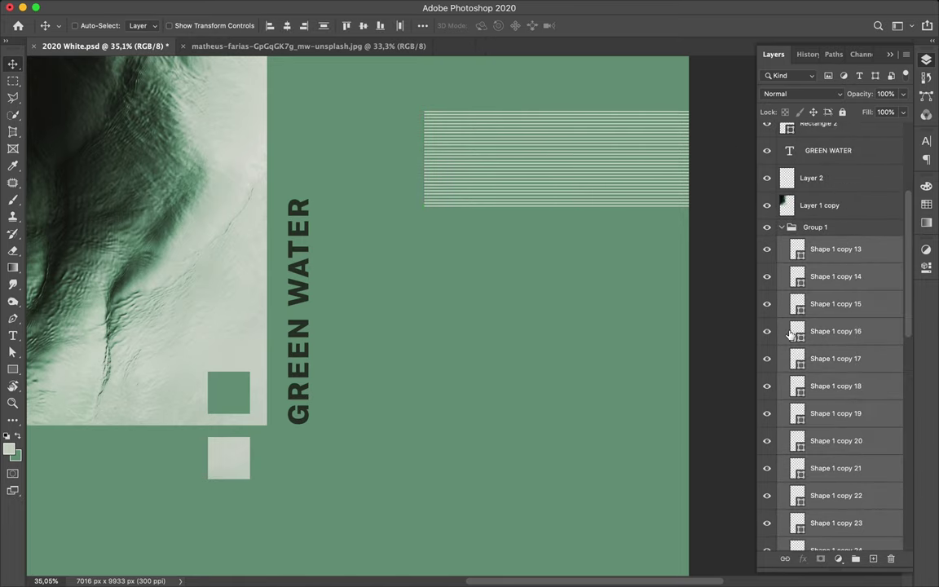
left_click(790, 274)
left_click_drag(604, 161, 603, 259)
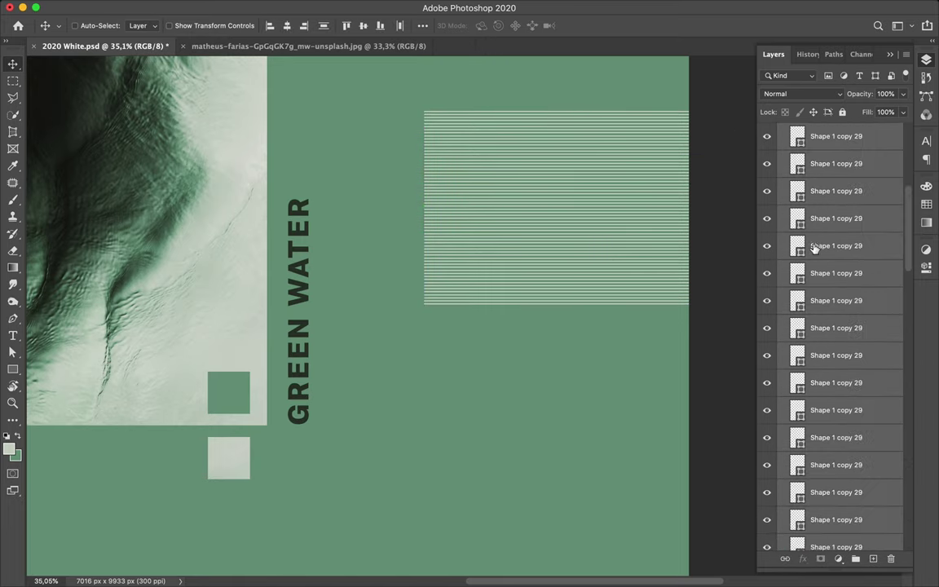
scroll(832, 367, "up", 10)
mouse_move(624, 225)
left_mouse_down()
mouse_move(624, 424)
mouse_move(568, 166)
left_mouse_up()
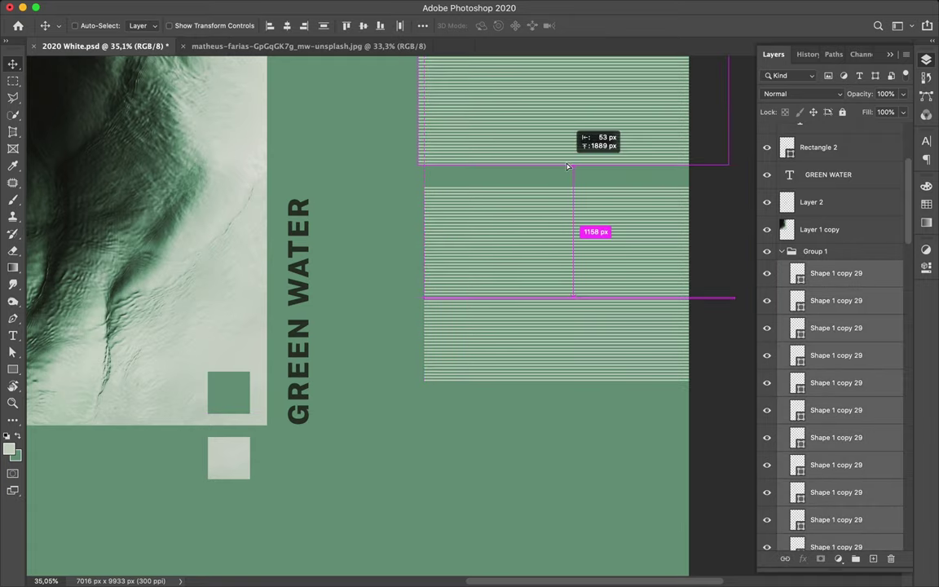
left_click_drag(568, 167, 573, 167)
Step: Add another stripe copy below the block
scroll(840, 277, "down", 5)
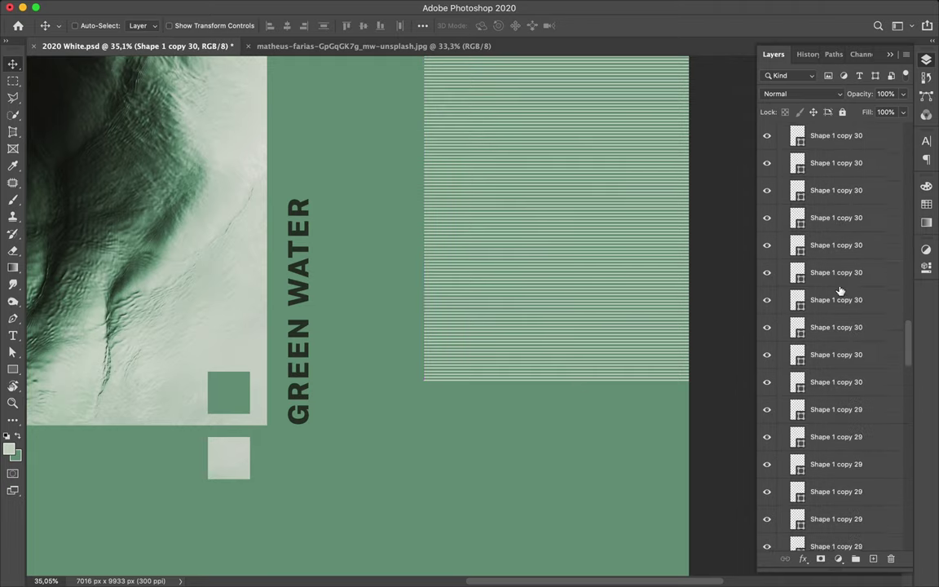
scroll(840, 292, "down", 10)
left_click(832, 482, "shift")
scroll(629, 413, "down", 5)
left_click_drag(577, 203, 609, 495)
mouse_move(570, 315)
left_mouse_down()
mouse_move(576, 372)
mouse_move(575, 312)
mouse_move(582, 324)
left_mouse_up()
scroll(803, 284, "up", 10)
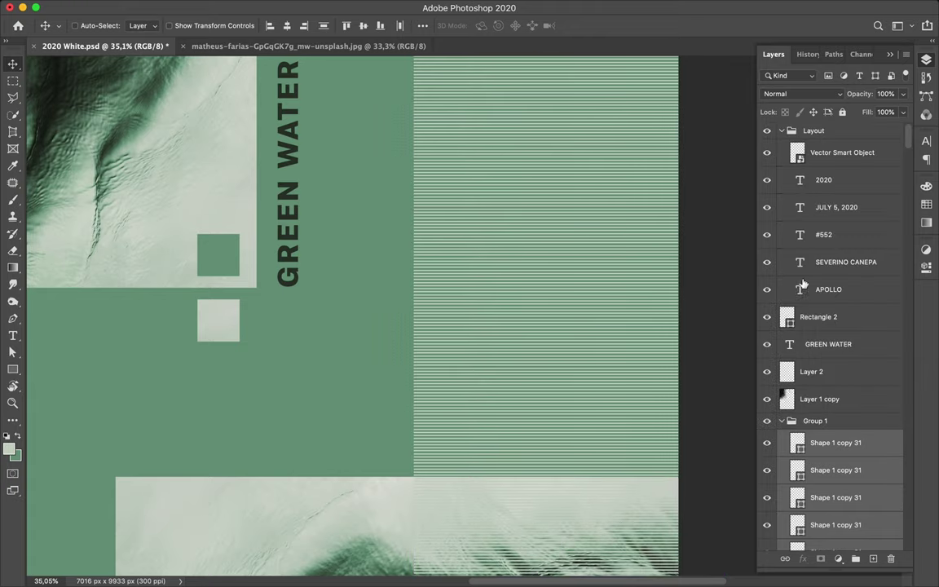
Step: Distribute the stripes' vertical centers evenly and save the poster
left_click(423, 26)
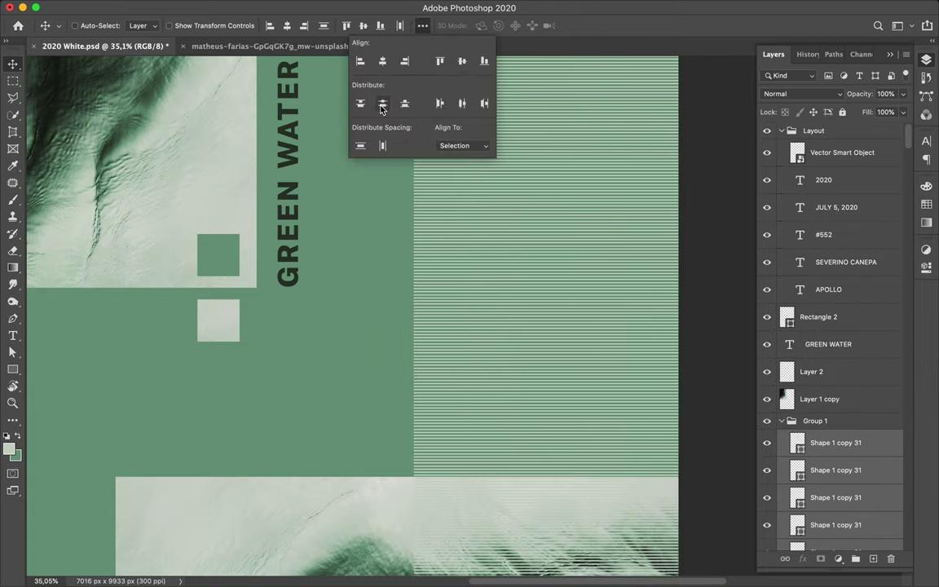
left_click(782, 420)
scroll(593, 350, "down", 5)
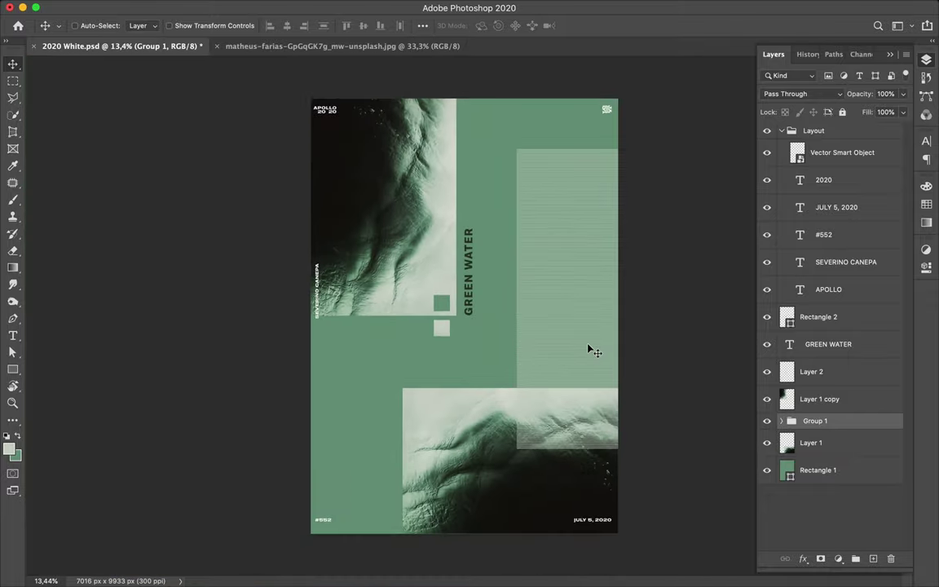
key("ctrl+s")
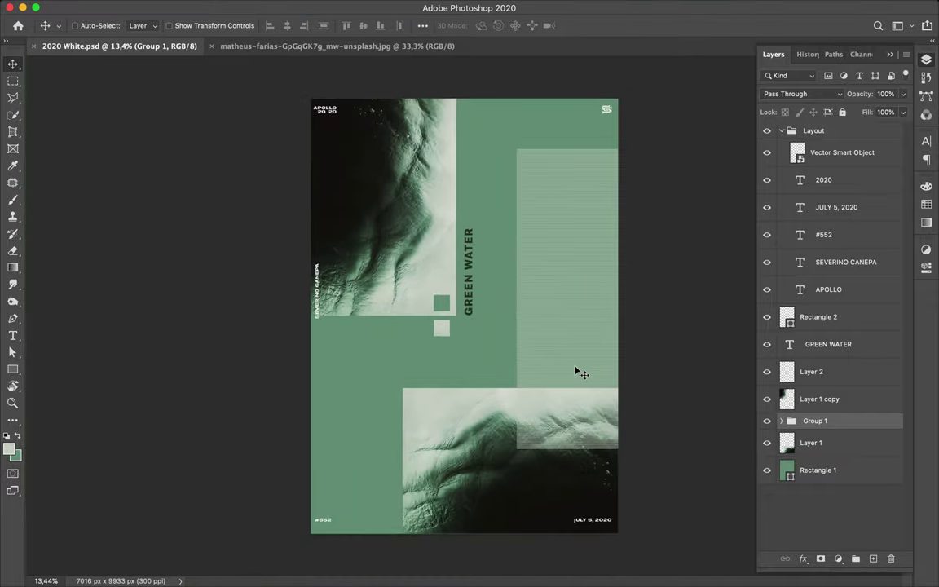
Step: Duplicate Group 1, convert the copy to a Smart Object, and rasterize it
key("ctrl+j")
right_click(812, 421)
left_click(750, 222)
right_click(820, 432)
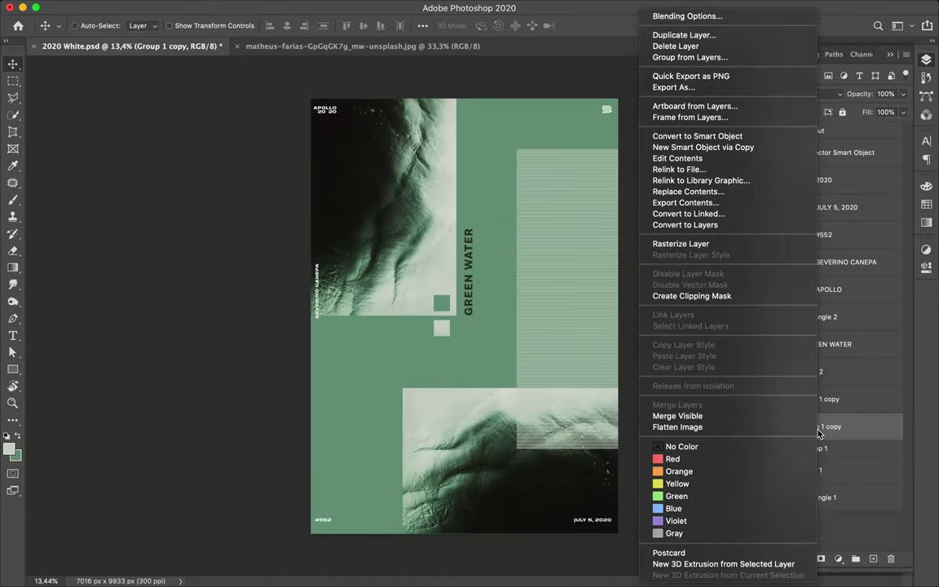
left_click(681, 244)
Step: Warp the stripe copy's edges into waves with the Liquify filter
left_click(311, 8)
left_click(335, 113)
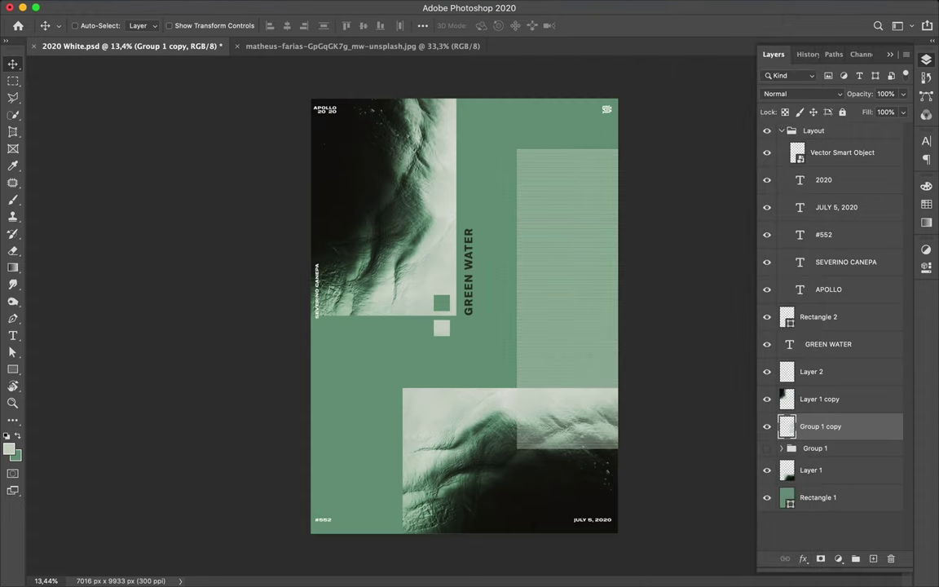
left_click_drag(757, 78, 765, 78)
left_click_drag(486, 115, 387, 104)
left_click_drag(498, 235, 415, 351)
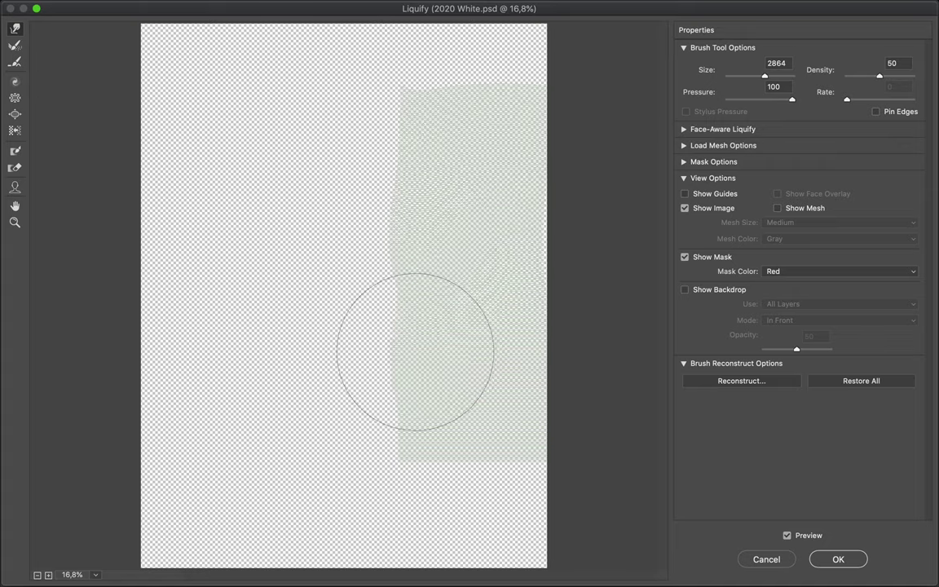
left_click_drag(524, 305, 555, 262)
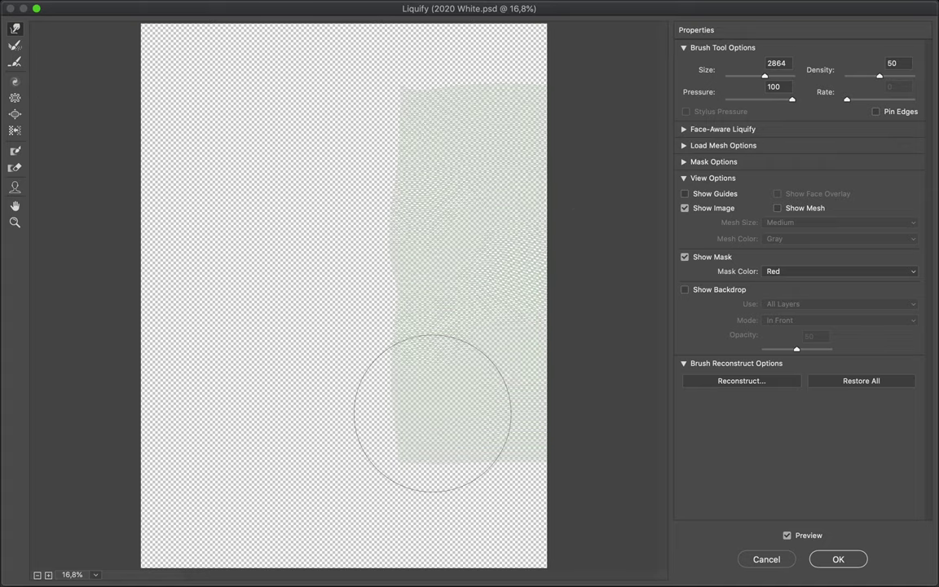
mouse_move(403, 398)
left_mouse_down()
mouse_move(433, 461)
mouse_move(499, 478)
mouse_move(406, 287)
left_mouse_up()
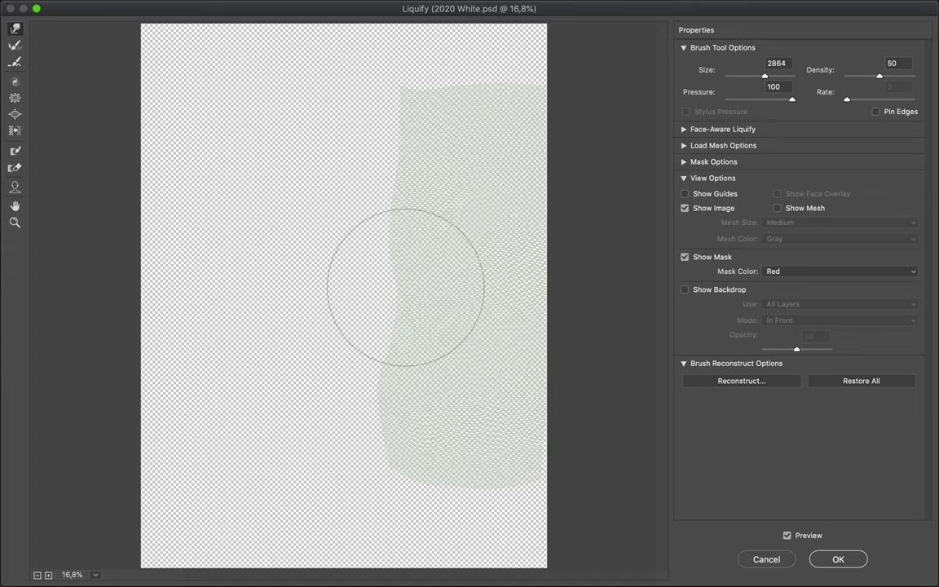
key("b")
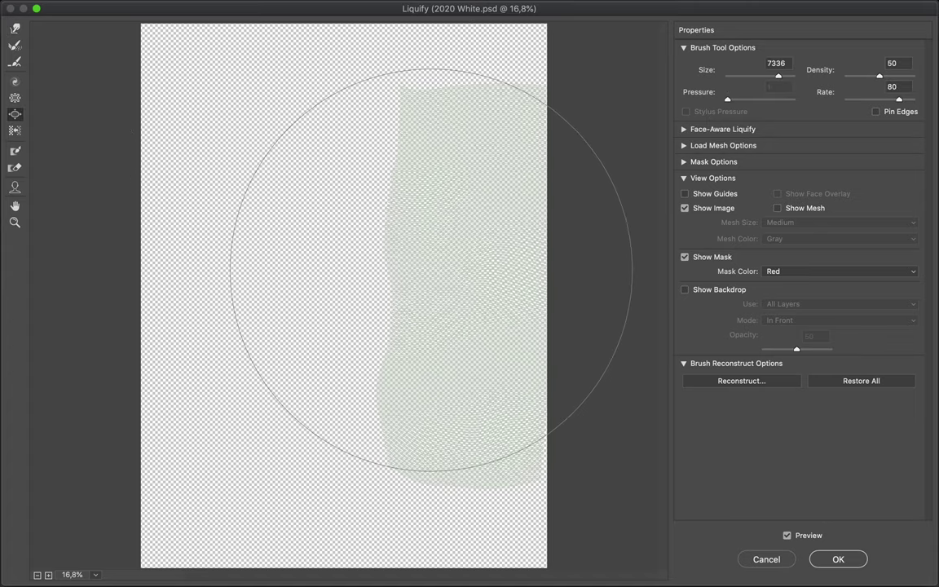
left_click(840, 559)
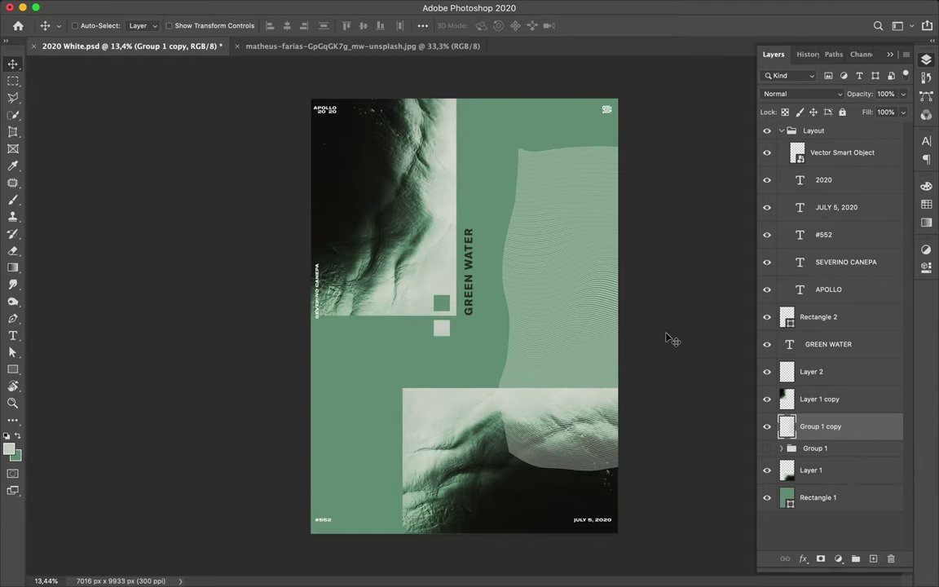
Step: Move the wavy layer below Layer 1 and set its blend mode to Divide
left_click_drag(593, 268, 606, 305)
left_click_drag(820, 426, 820, 465)
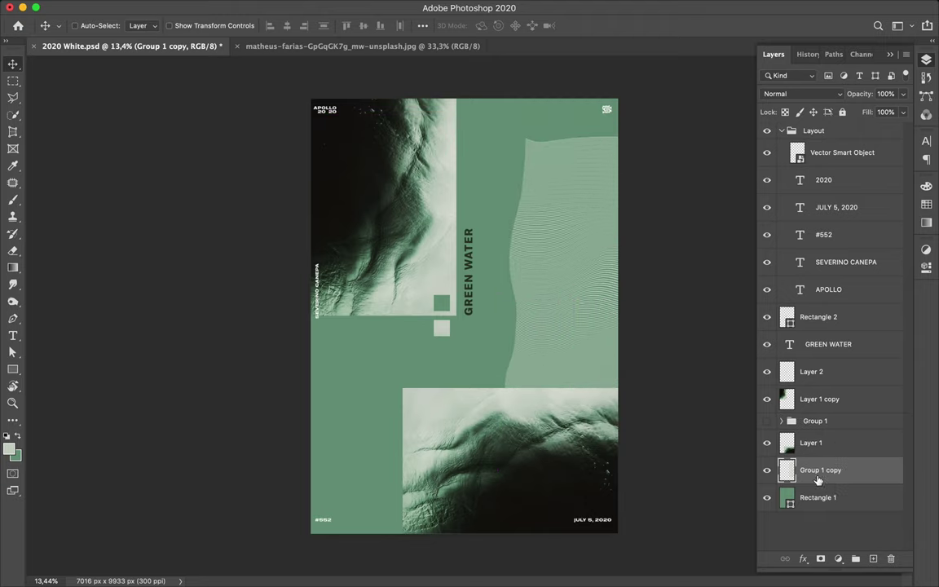
left_click_drag(520, 358, 566, 367)
left_click(803, 94)
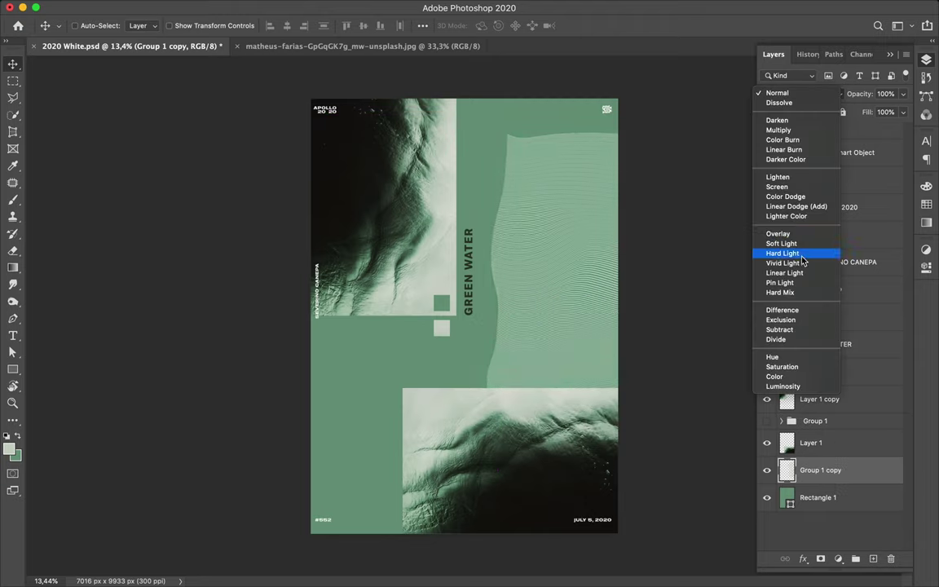
left_click(799, 341)
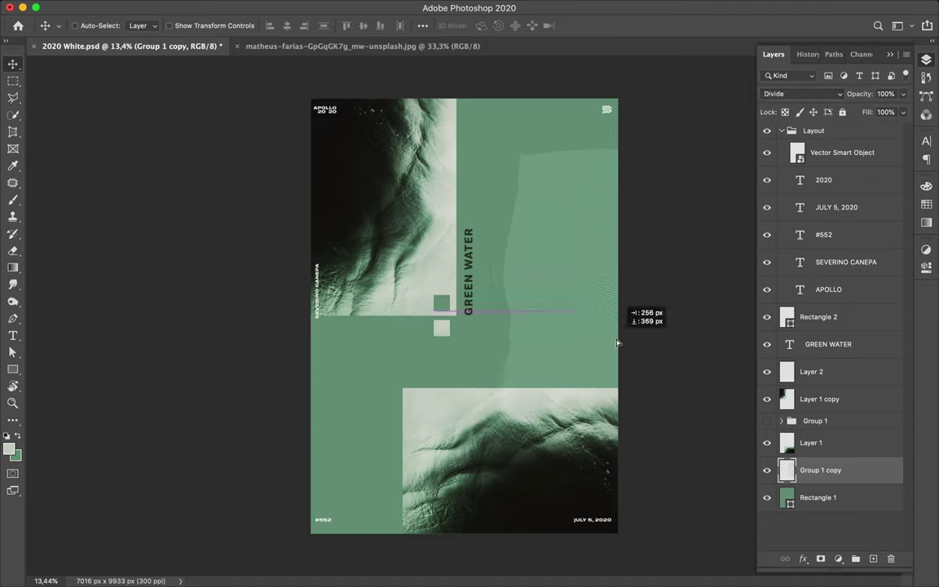
Step: Draw a vertical line and move its layer above Rectangle 2
key("p")
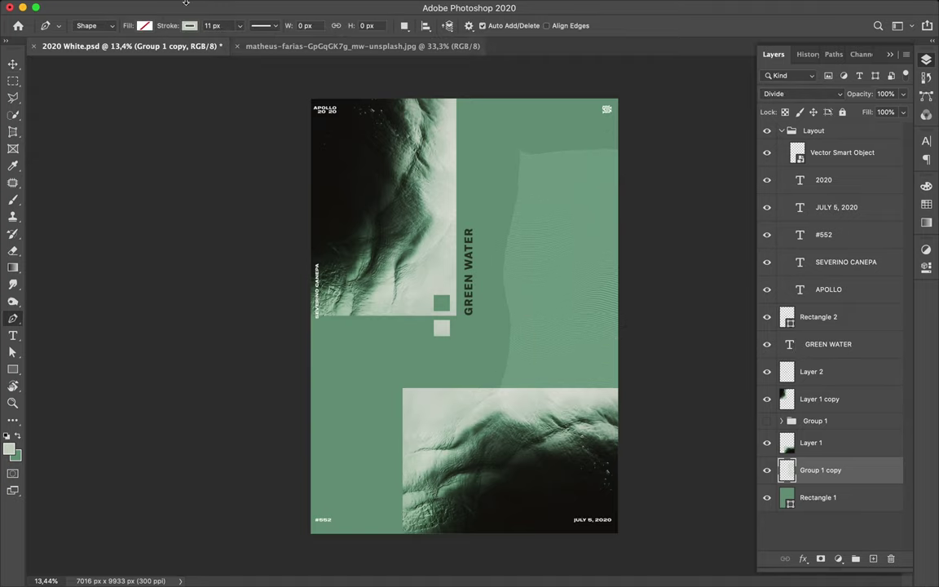
left_click(403, 541)
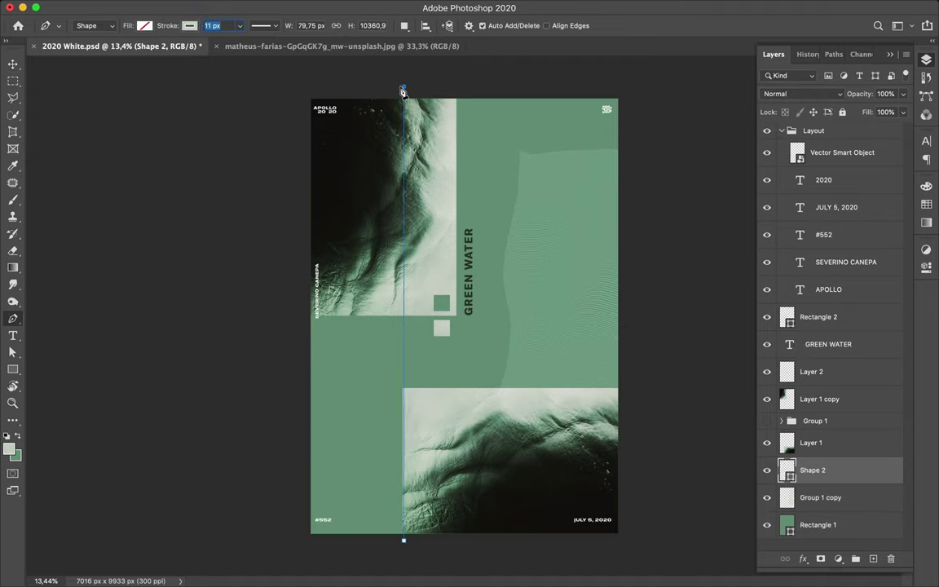
type("3")
key("v")
scroll(384, 363, "up", 4)
scroll(383, 362, "up", 1)
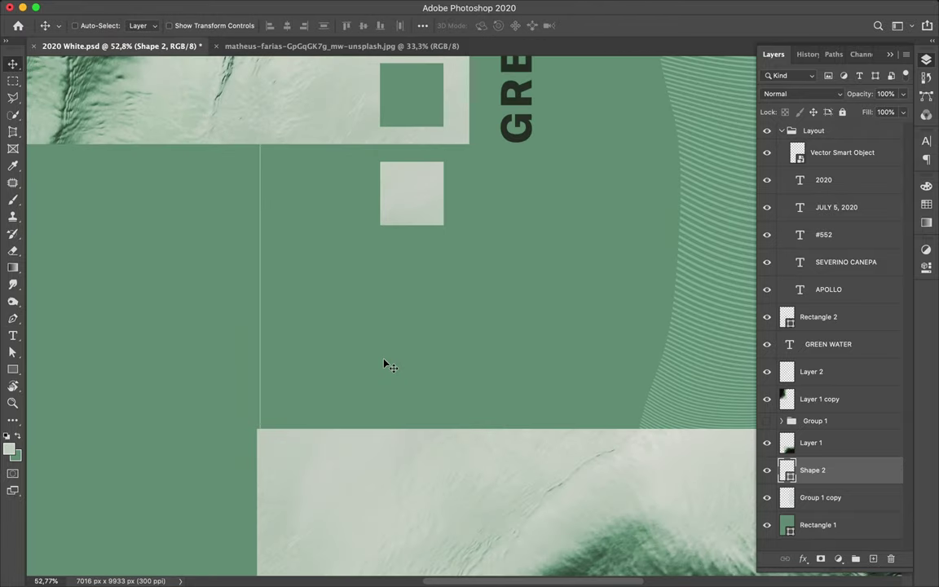
scroll(383, 365, "up", 1)
left_click_drag(812, 470, 815, 305)
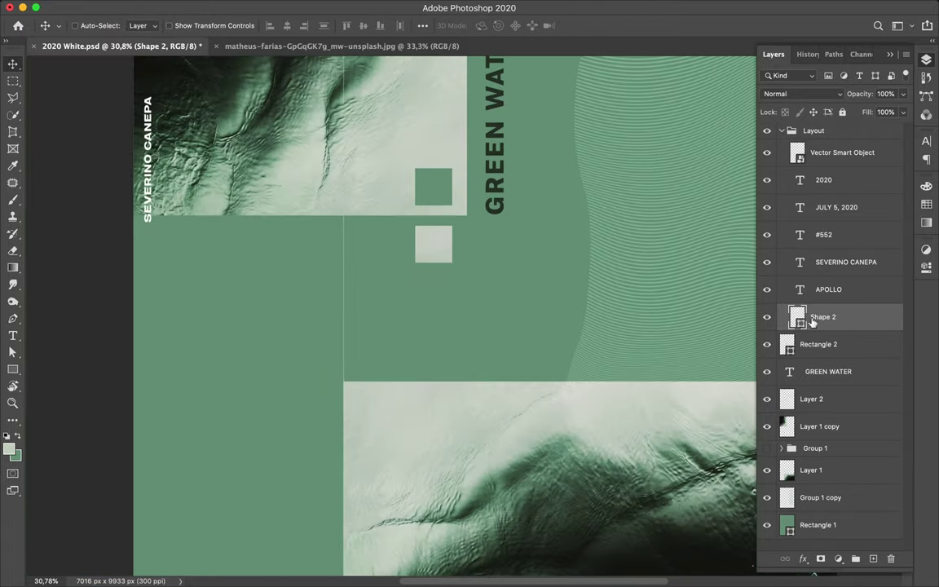
left_click(781, 131)
Step: Copy the vertical line to the upper photo's edge and add a horizontal copy along the lower photo's top
left_click_drag(495, 340, 495, 341)
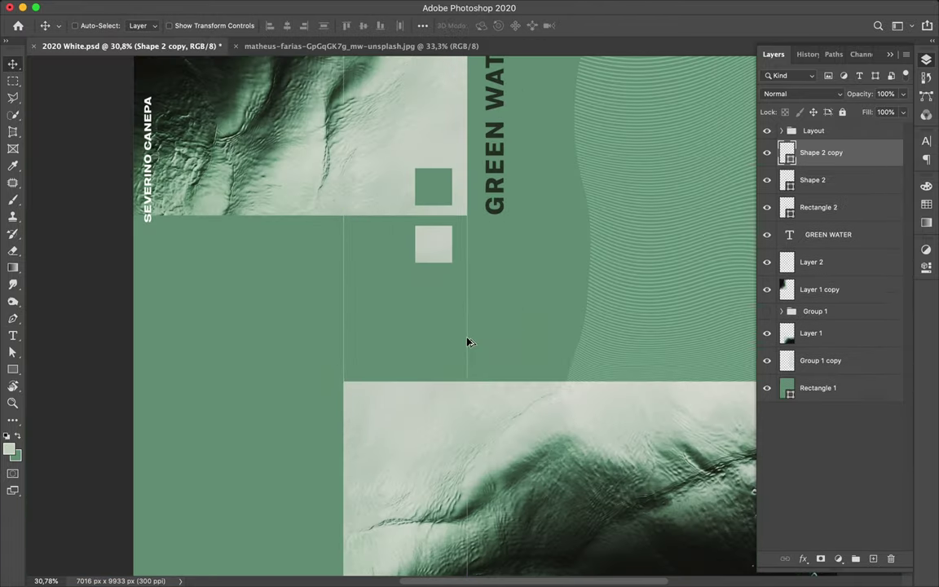
scroll(468, 341, "down", 3)
scroll(500, 356, "down", 1)
key("ctrl+alt+t")
mouse_move(417, 79)
left_mouse_down()
mouse_move(613, 331)
mouse_move(609, 398)
left_mouse_up()
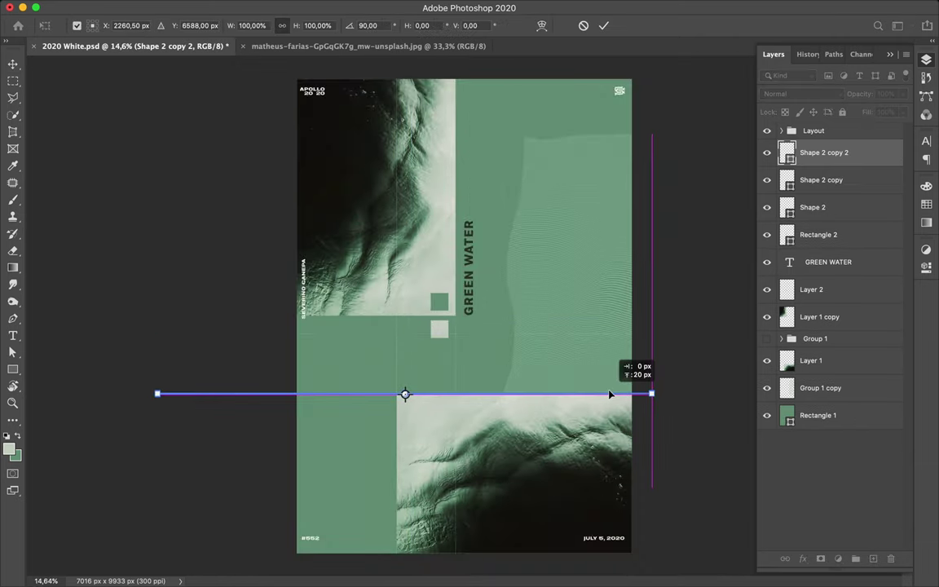
key("Return")
Step: Copy the horizontal line up to the upper photo's bottom edge
key("a")
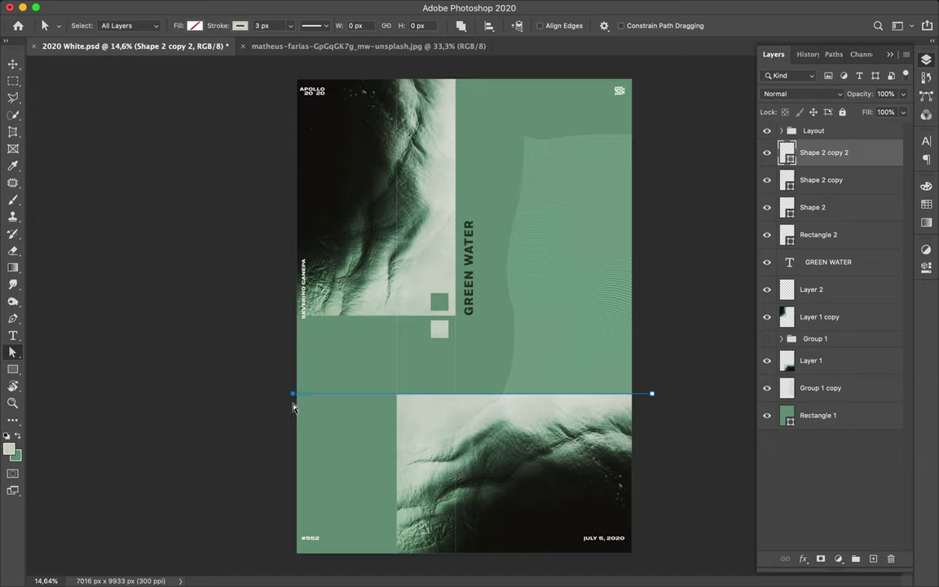
key("v")
left_click_drag(354, 408, 349, 323)
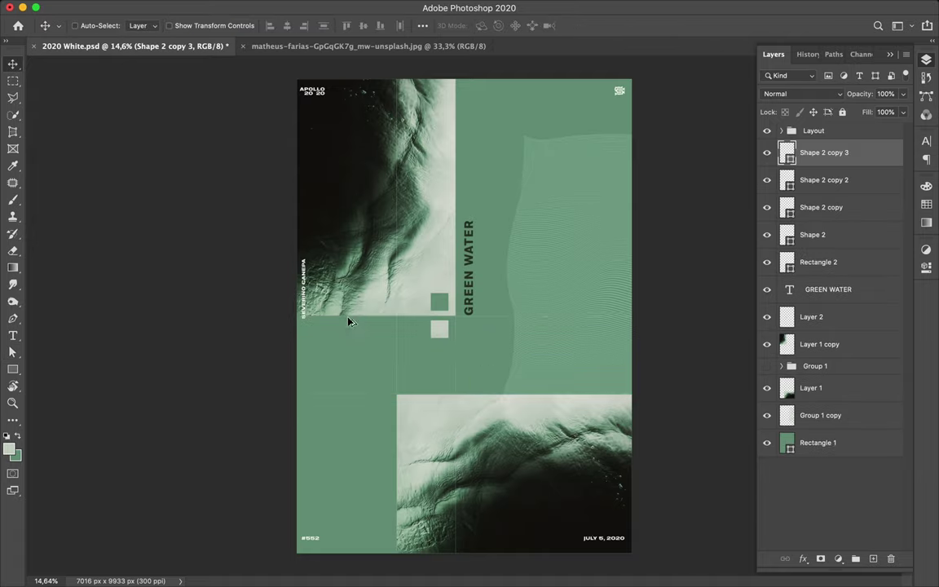
Step: Draw a short horizontal line and nudge it into place near the top of the poster
key("p")
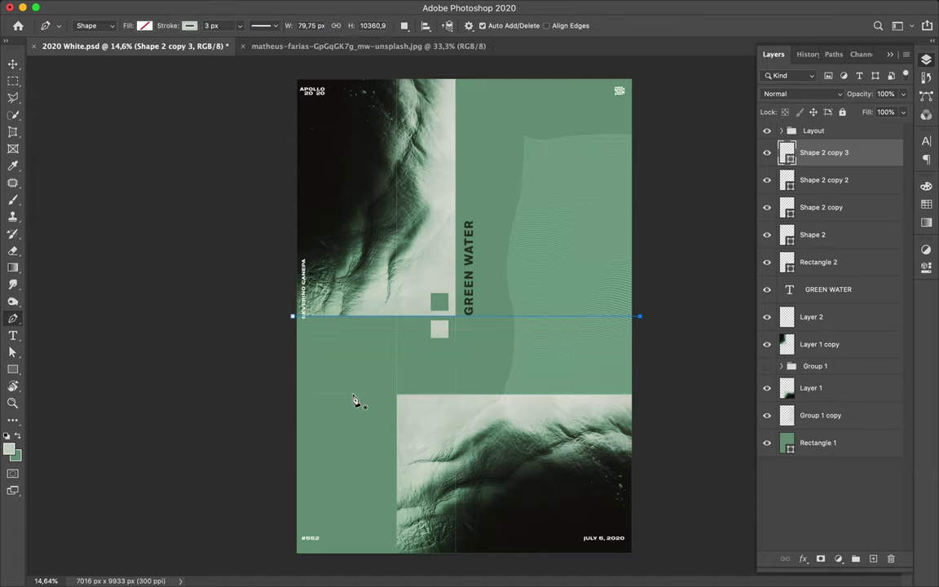
scroll(351, 388, "up", 3)
left_click(449, 356)
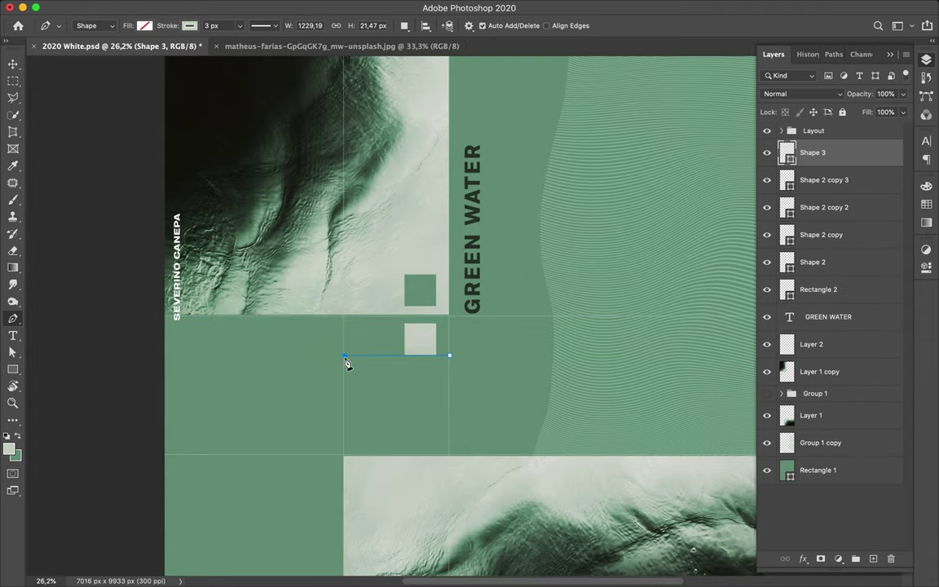
key("v")
key("a")
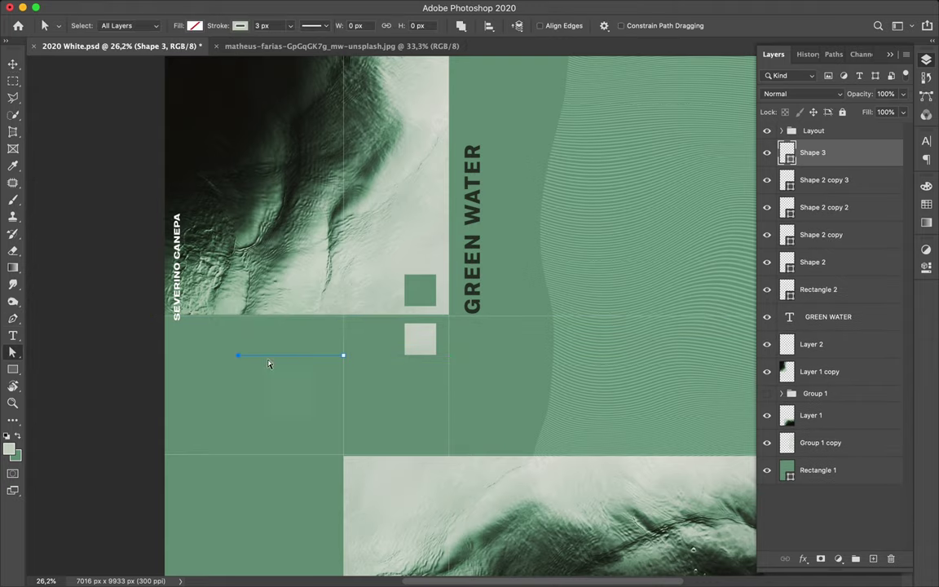
scroll(464, 314, "up", 3)
key("v")
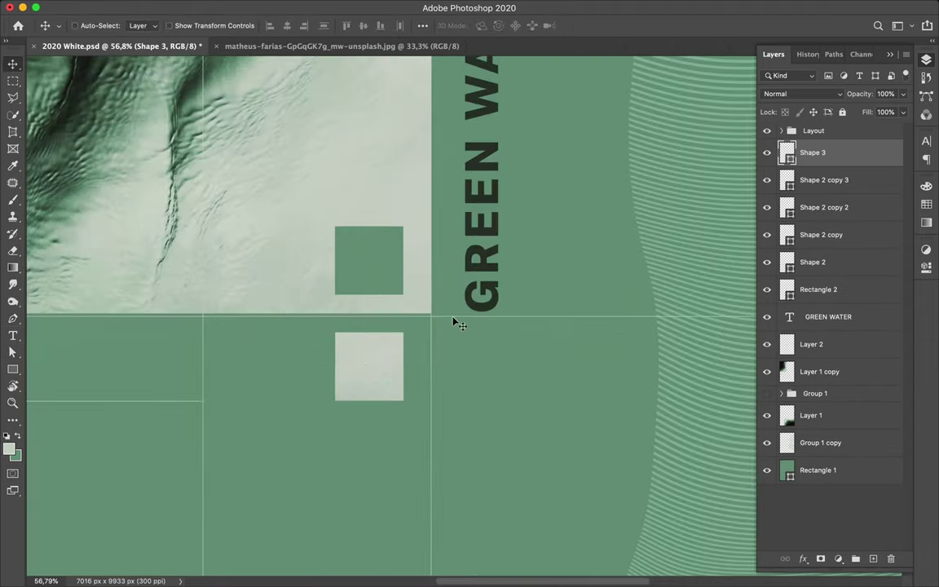
left_click_drag(453, 320, 452, 318)
scroll(453, 318, "down", 3)
Step: Select the Shape 3 short line layer and drag it across the poster
left_click(183, 184, "super")
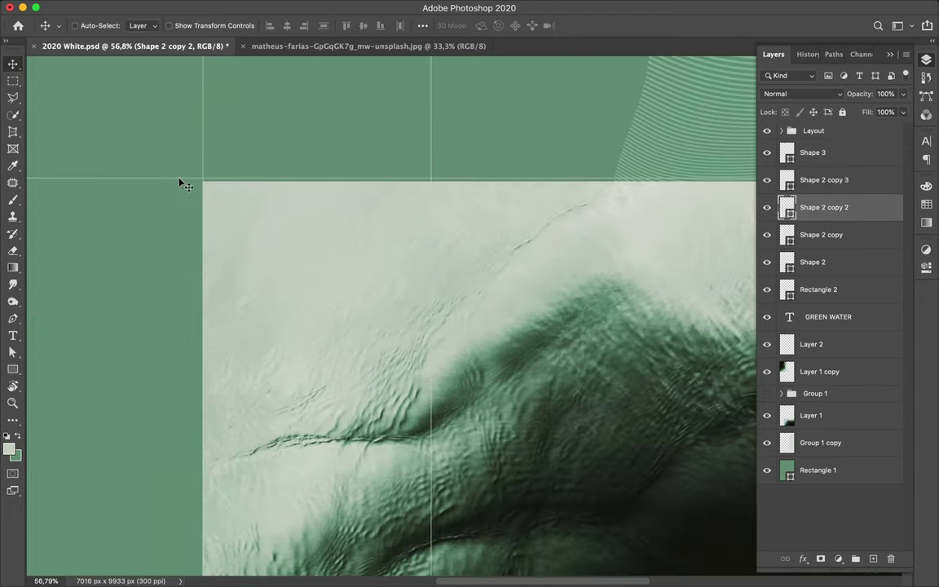
scroll(263, 226, "up", 2)
scroll(263, 226, "down", 2)
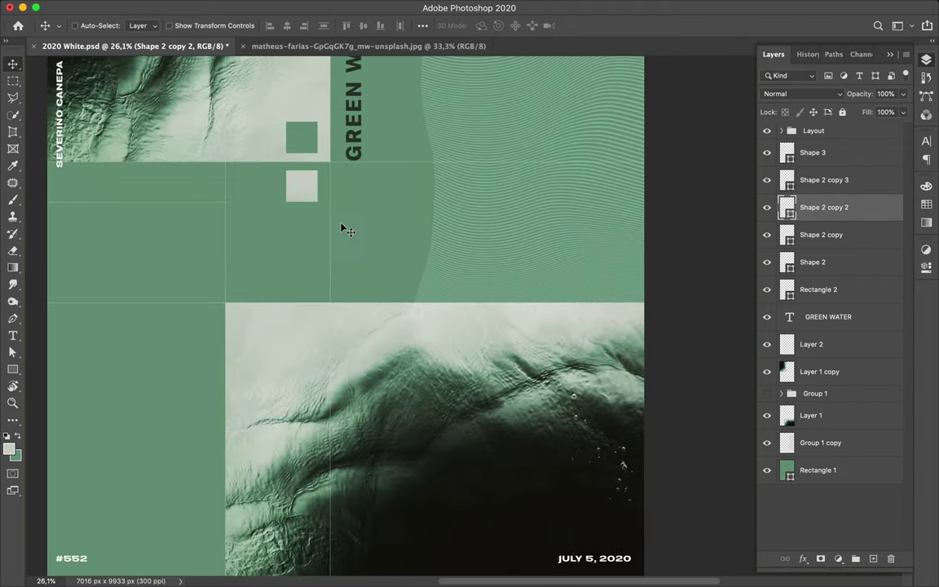
left_click(166, 206, "super")
scroll(165, 205, "up", 2)
left_click(145, 202, "super")
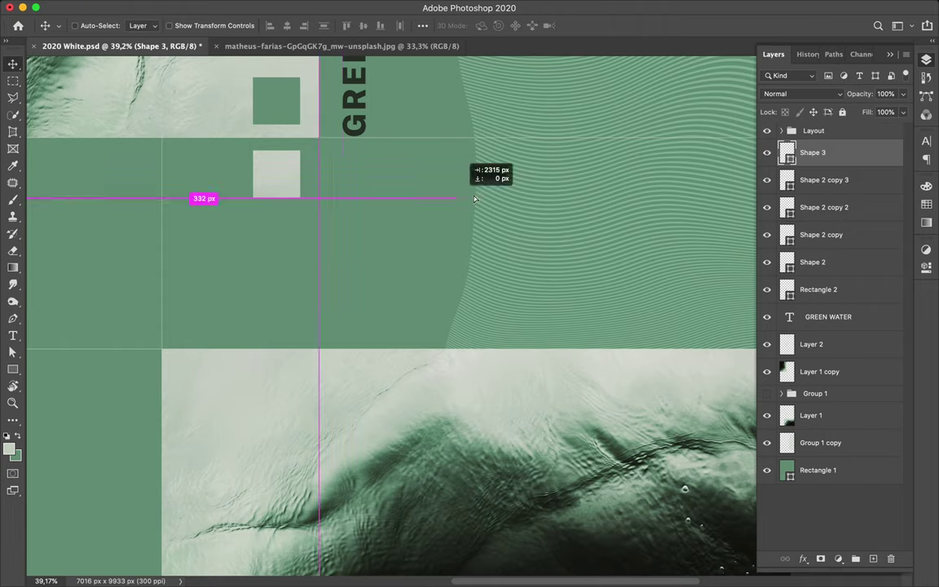
left_click_drag(453, 197, 632, 199)
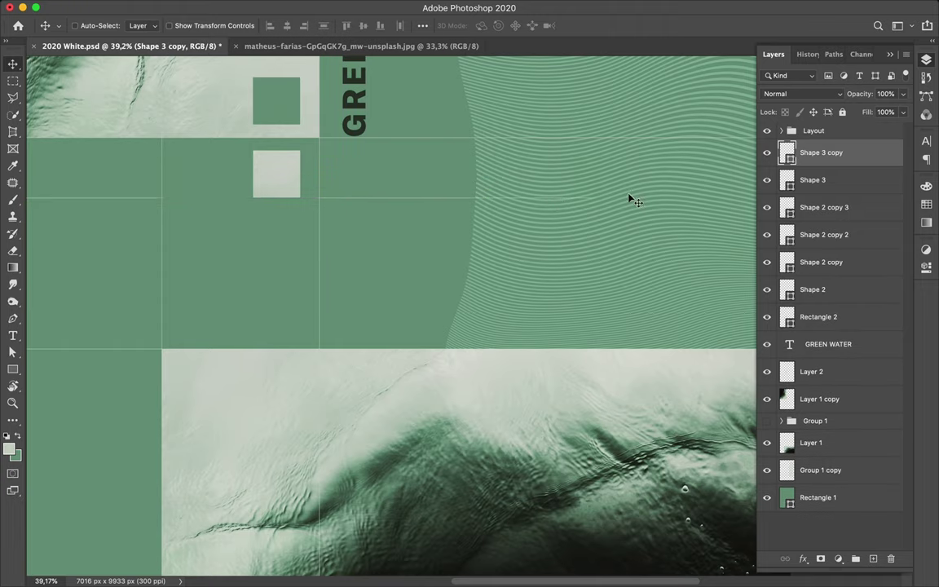
scroll(632, 200, "down", 1)
scroll(632, 200, "down", 1)
key("a")
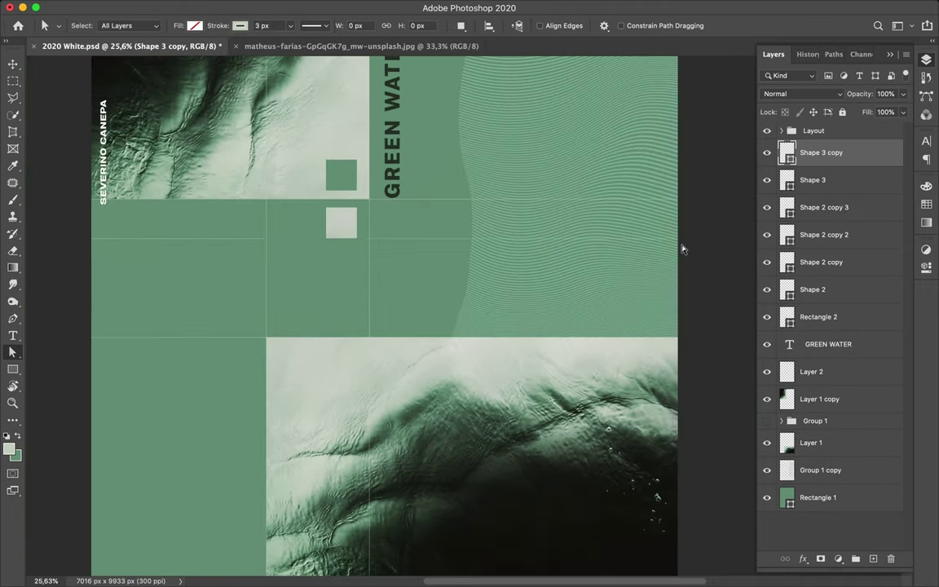
key("v")
scroll(493, 239, "down", 1)
scroll(493, 239, "down", 1)
scroll(433, 261, "up", 2)
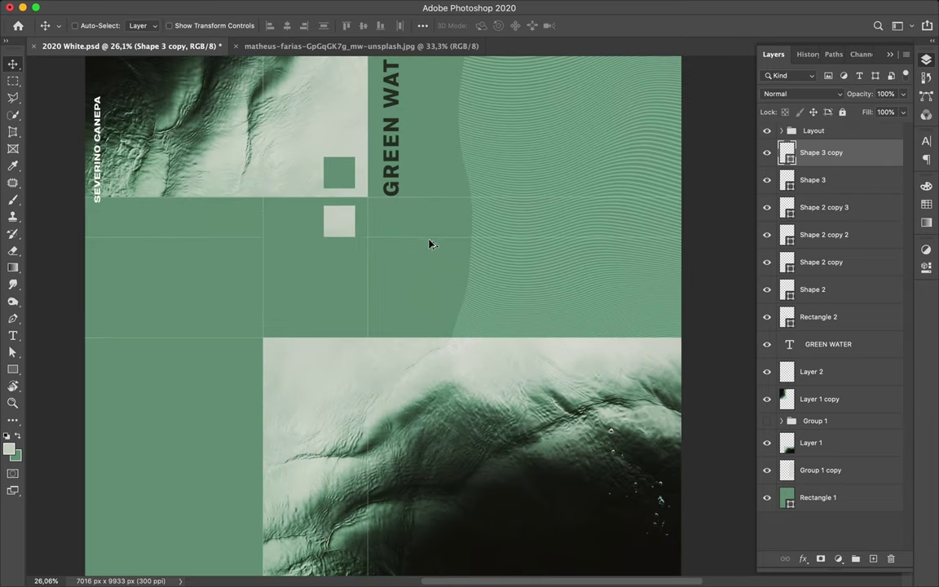
Step: Duplicate the Shape 3 line and rotate the copy to vertical
key("ctrl+j")
key("ctrl+t")
mouse_move(438, 268)
left_mouse_down()
mouse_move(565, 191)
mouse_move(401, 282)
left_mouse_up()
key("Return")
scroll(400, 286, "down", 1)
key("a")
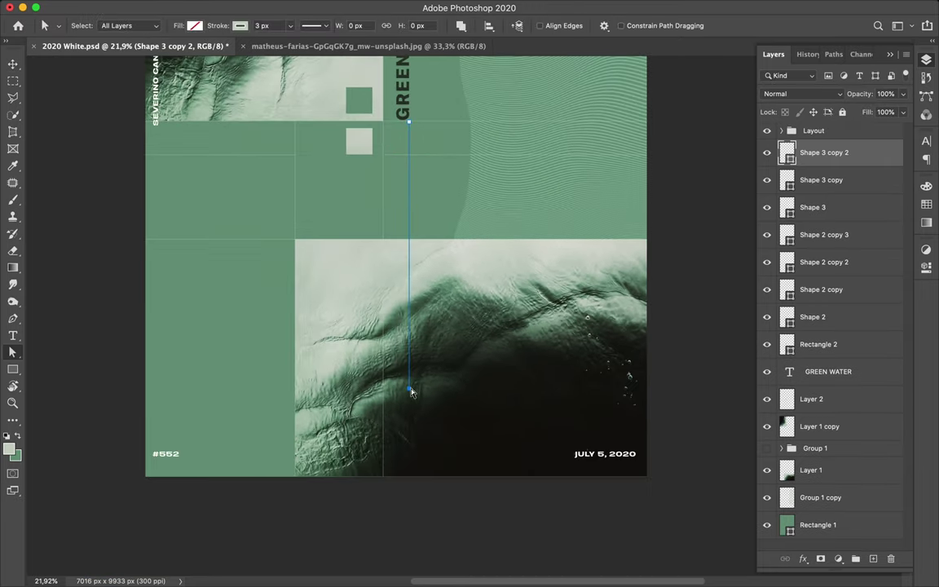
scroll(409, 485, "up", 2)
scroll(420, 269, "up", 2)
key("v")
scroll(420, 269, "up", 1)
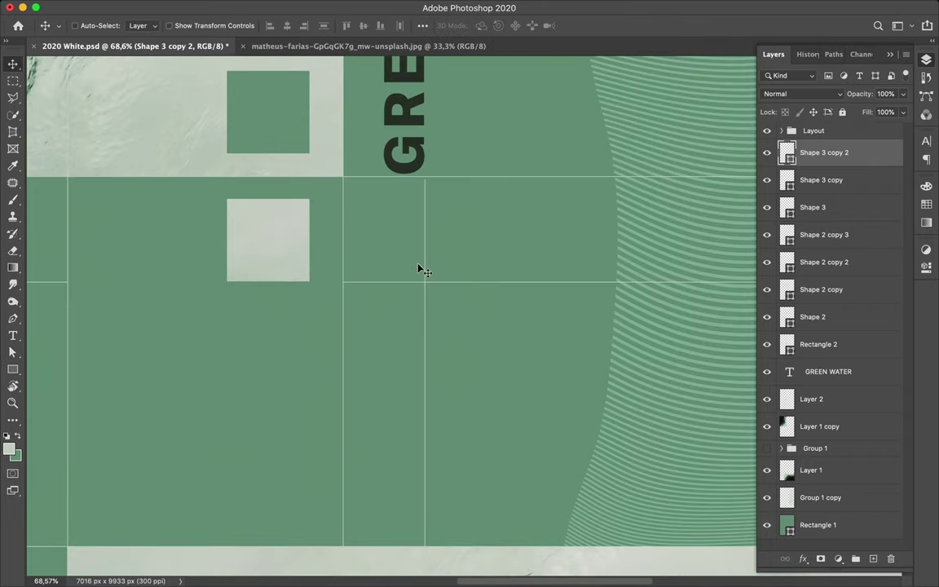
scroll(420, 270, "down", 2)
scroll(429, 275, "down", 2)
scroll(514, 188, "up", 1)
scroll(510, 188, "up", 1)
scroll(511, 188, "down", 5)
scroll(514, 189, "up", 4)
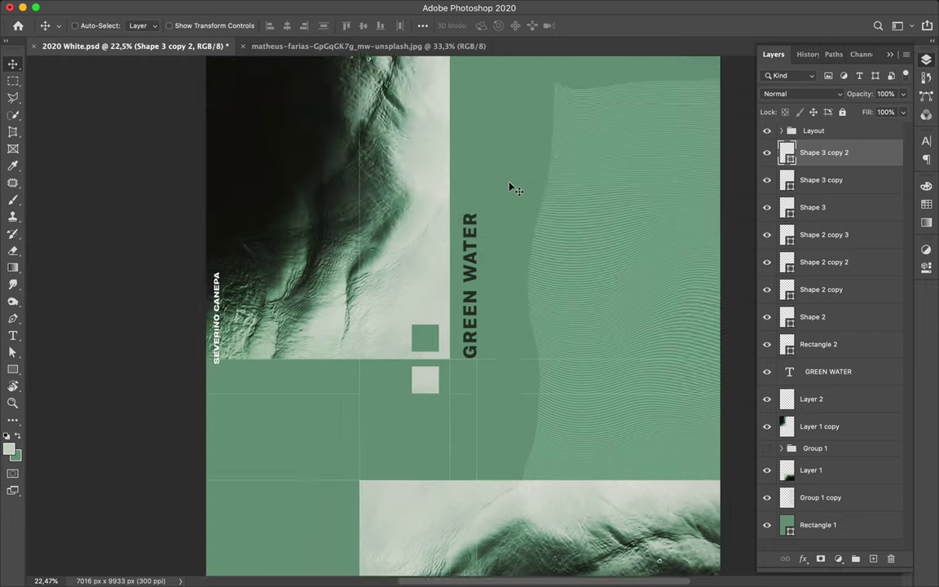
scroll(496, 427, "up", 1)
Step: Drag a duplicate grid line upward, turn it horizontal and align it with the grid
mouse_move(496, 432)
left_mouse_down()
mouse_move(499, 212)
mouse_move(386, 363)
mouse_move(466, 247)
left_mouse_up()
key("ctrl+t")
key("Return")
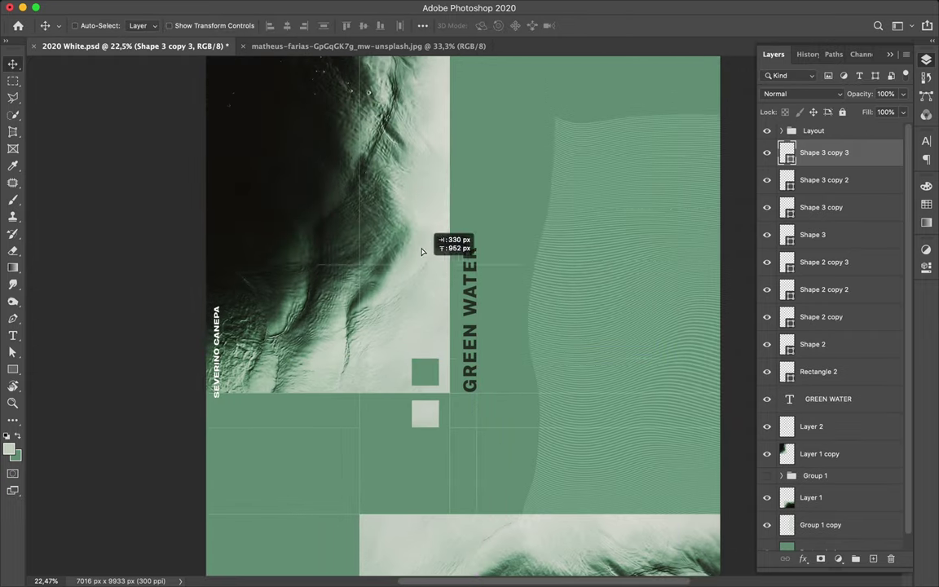
scroll(506, 208, "up", 2)
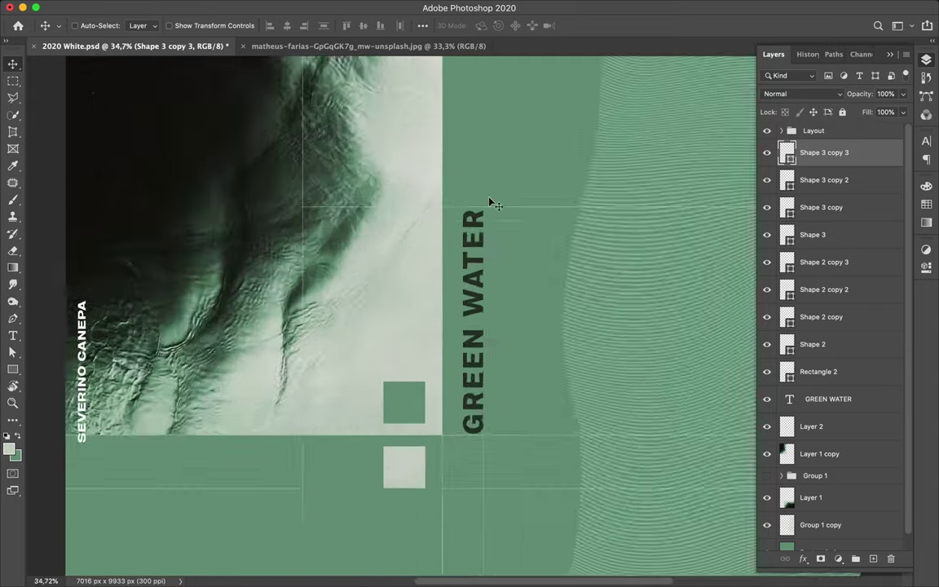
scroll(94, 216, "up", 3)
scroll(90, 216, "down", 1)
scroll(85, 219, "down", 3)
scroll(85, 219, "down", 2)
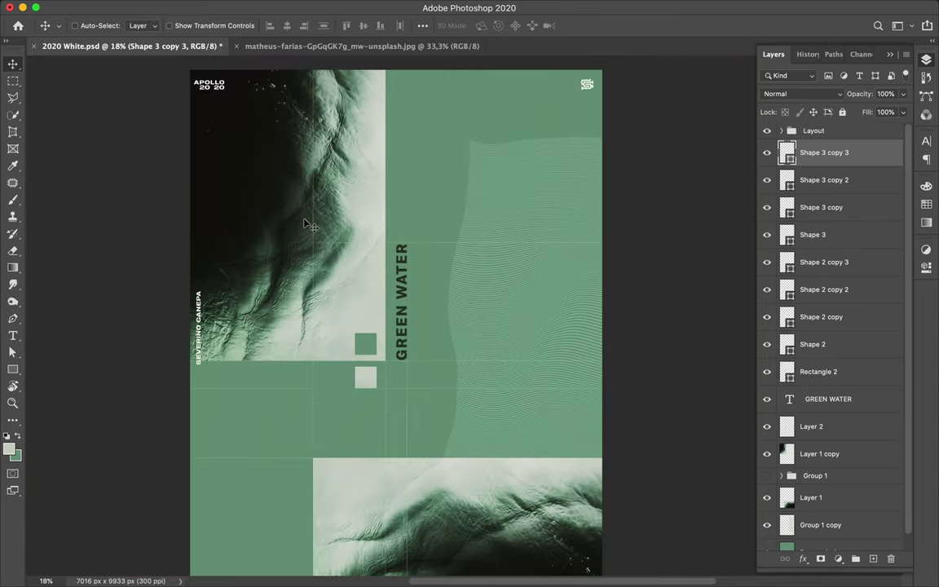
scroll(305, 228, "up", 1)
scroll(304, 237, "up", 2)
scroll(297, 245, "down", 2)
scroll(287, 261, "down", 1)
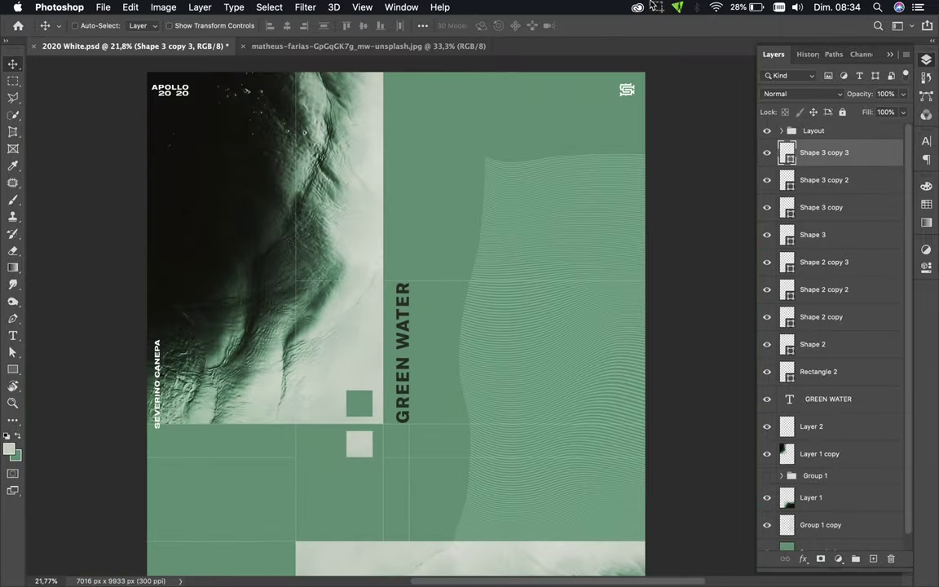
scroll(482, 237, "down", 1)
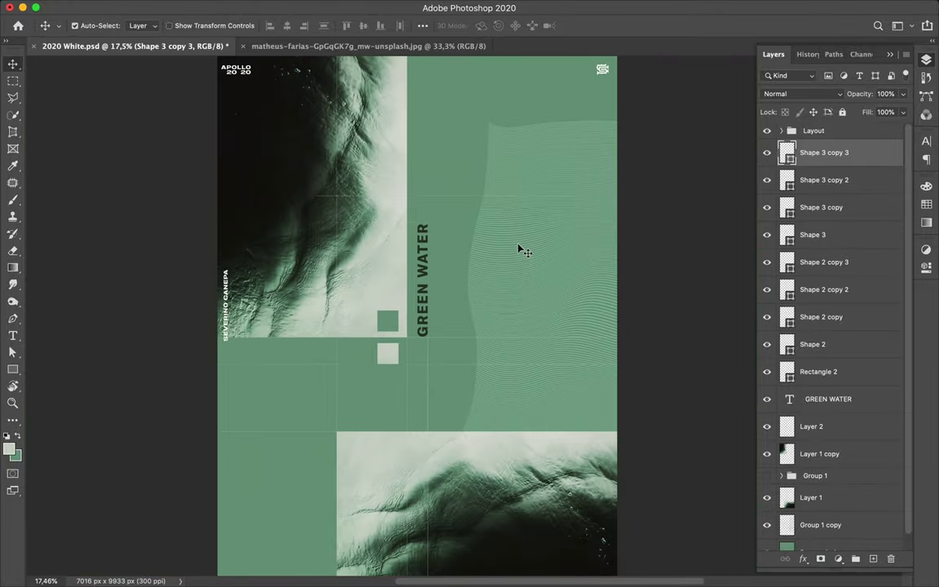
left_click_drag(522, 251, 405, 220)
scroll(406, 220, "up", 2)
scroll(231, 135, "up", 2)
scroll(231, 132, "up", 1)
scroll(231, 137, "down", 1)
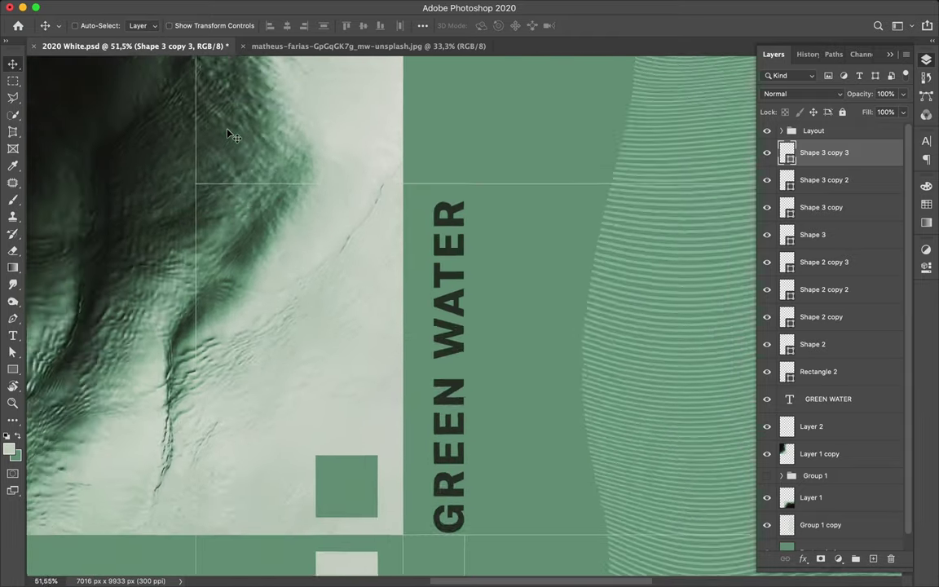
Step: Copy a rectangle of the wave texture right of GREEN WATER onto new Layer 3
key("ctrl+0")
left_click_drag(488, 211, 519, 210)
key("m")
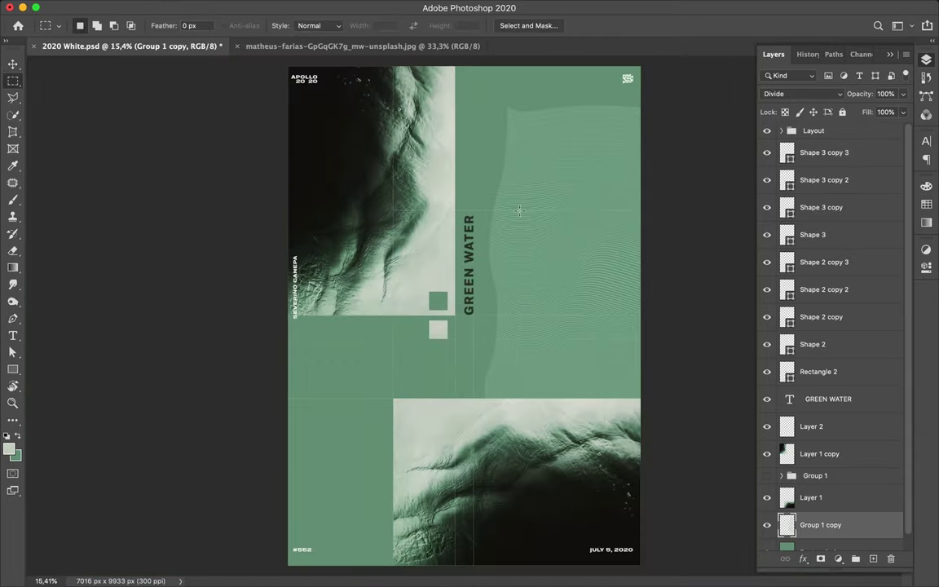
left_click_drag(650, 313, 650, 313)
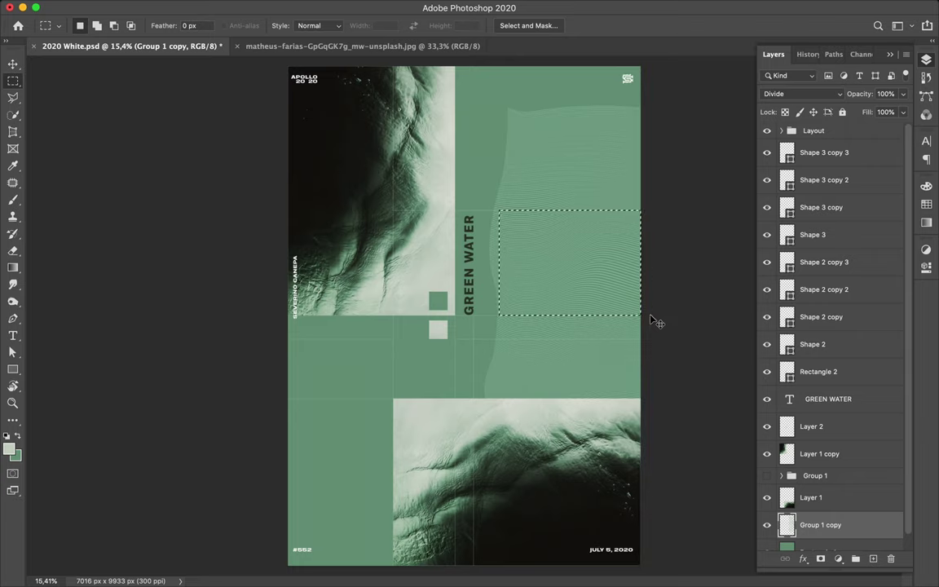
key("ctrl+j")
scroll(579, 307, "down", 5)
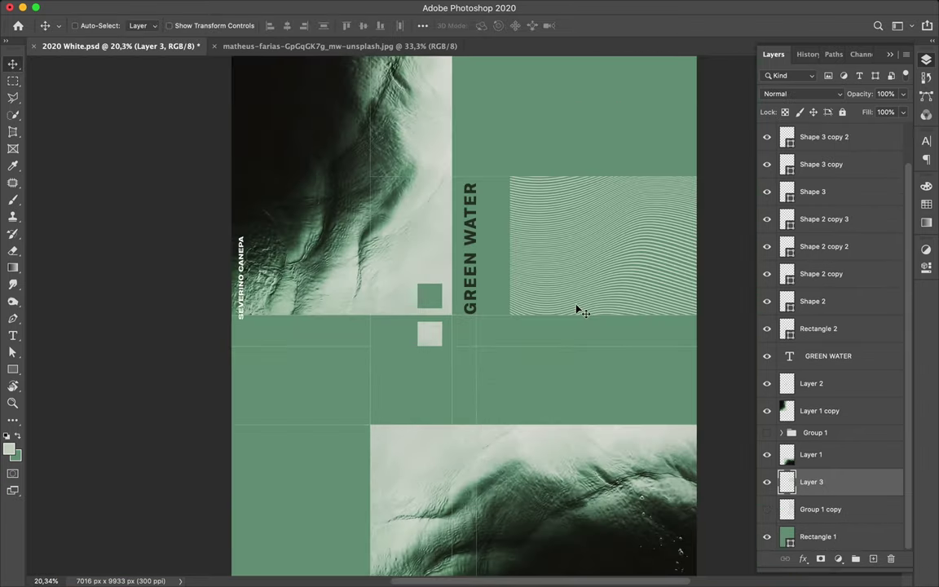
scroll(493, 261, "up", 1)
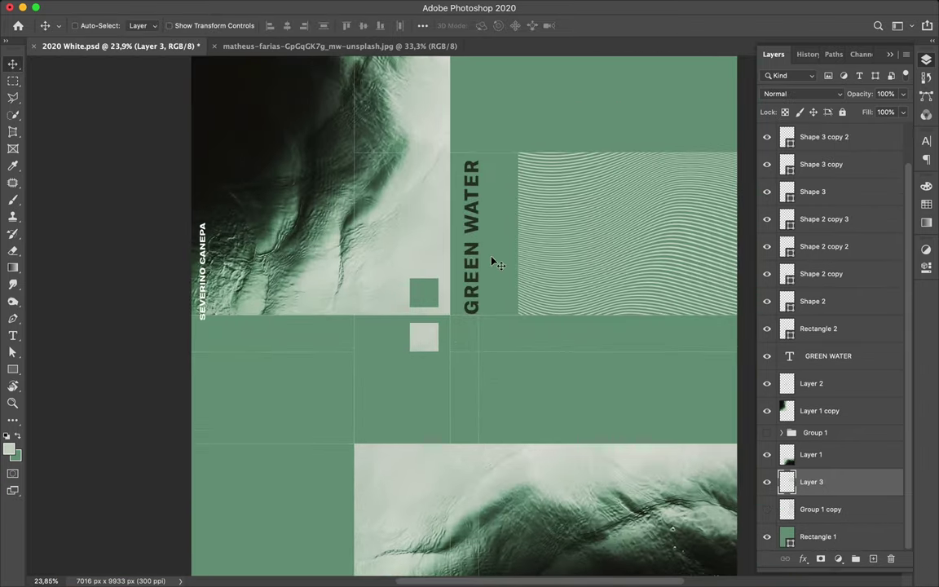
Step: Duplicate GREEN WATER below, rotate it horizontal and retype it as ONE DAY ONE POSTER
left_click_drag(476, 265, 526, 359)
key("ctrl+t")
mouse_move(530, 281)
left_mouse_down()
mouse_move(573, 341)
mouse_move(449, 339)
left_mouse_up()
key("Return")
double_click(570, 336)
type("ONE DAY ONE POSTER")
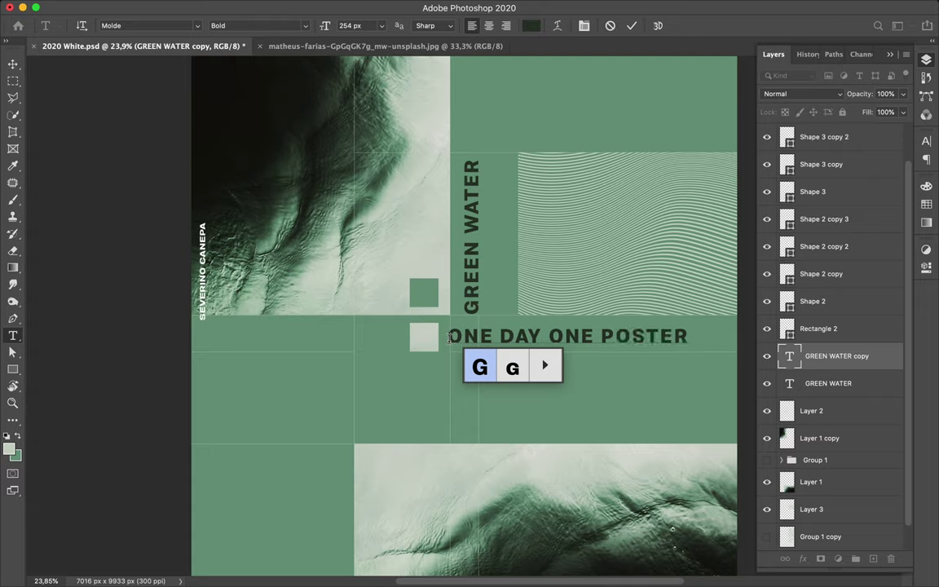
key("ctrl+Return")
Step: Give the subtitle tracking 40, a smaller font size and a different font weight
left_click(926, 140)
left_click(877, 190)
type("6040")
key("Return")
key("shift+Down")
key("shift+Down")
key("shift+Down")
key("shift+Down")
key("shift+Down")
key("shift+Down")
key("shift+Down")
key("shift+Down")
left_click(880, 160)
left_click(873, 94)
key("shift+Down")
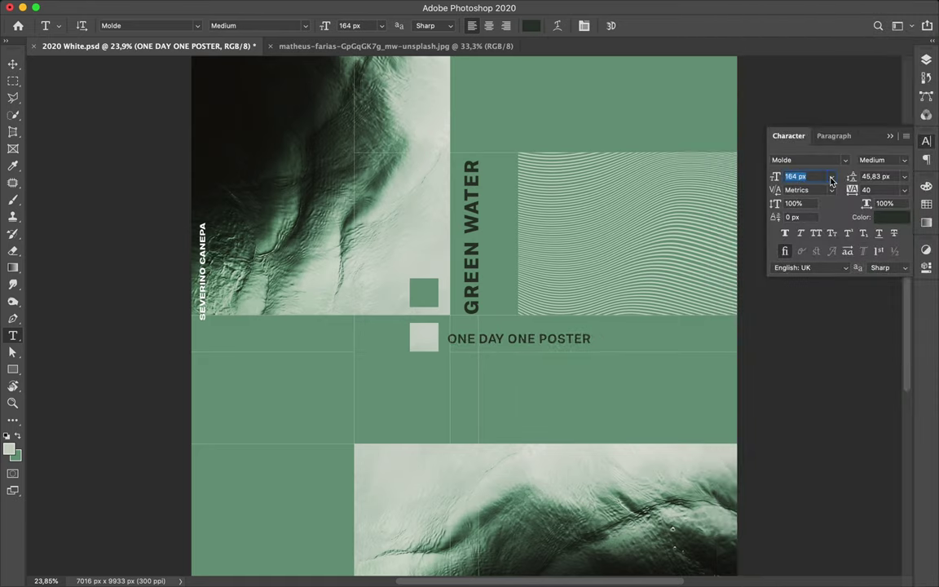
key("Down")
Step: Position the ONE DAY ONE POSTER subtitle directly beneath the GREEN WATER title
key("ctrl+t")
left_click_drag(537, 347, 573, 331)
scroll(573, 330, "up", 5)
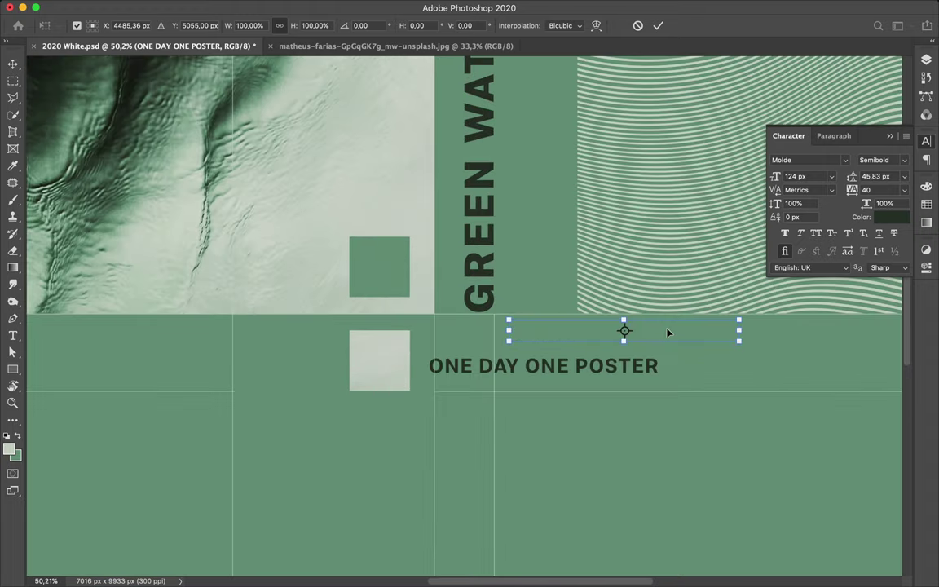
left_click_drag(668, 331, 665, 333)
key("Return")
scroll(583, 392, "down", 3)
scroll(583, 392, "down", 2)
scroll(513, 362, "down", 1)
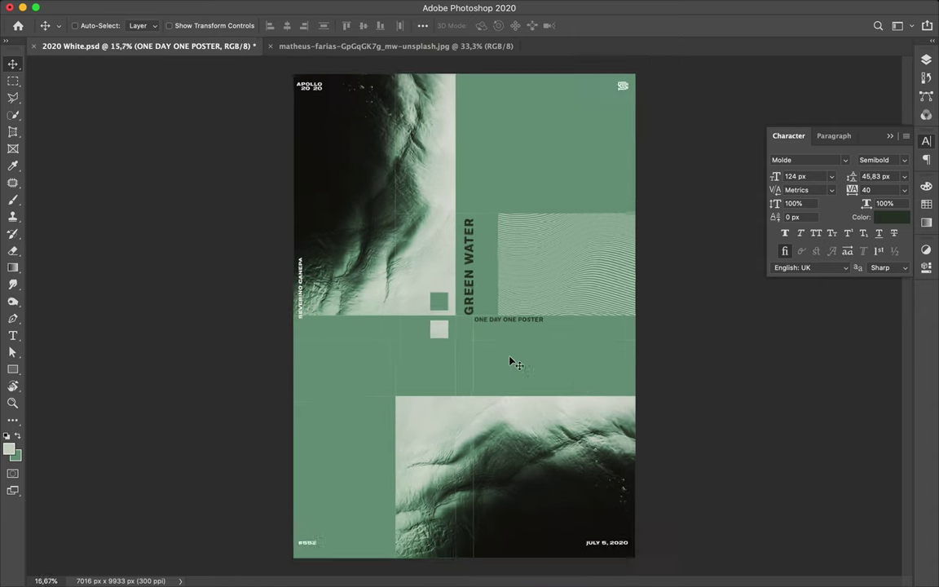
scroll(513, 327, "up", 1)
scroll(530, 245, "up", 1)
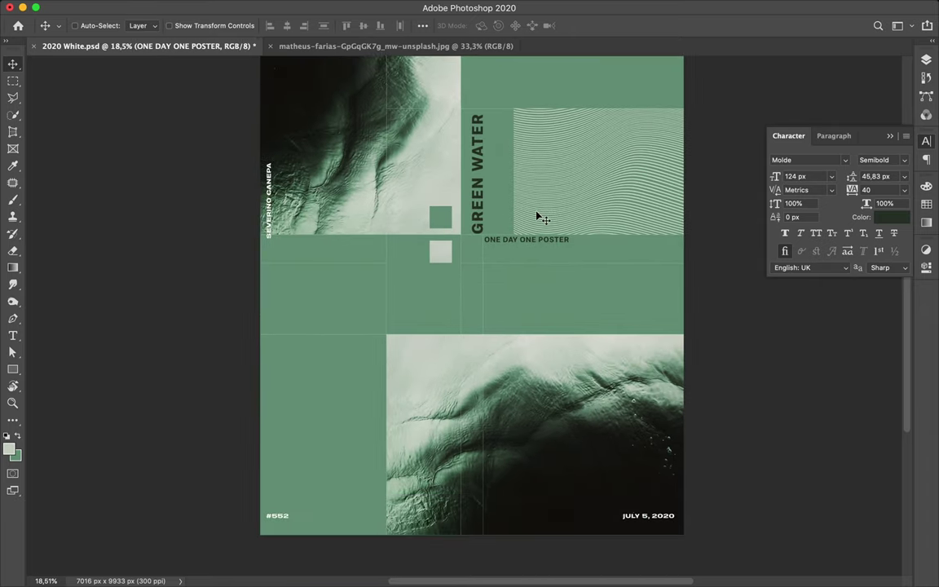
scroll(541, 214, "up", 3)
scroll(489, 212, "up", 2)
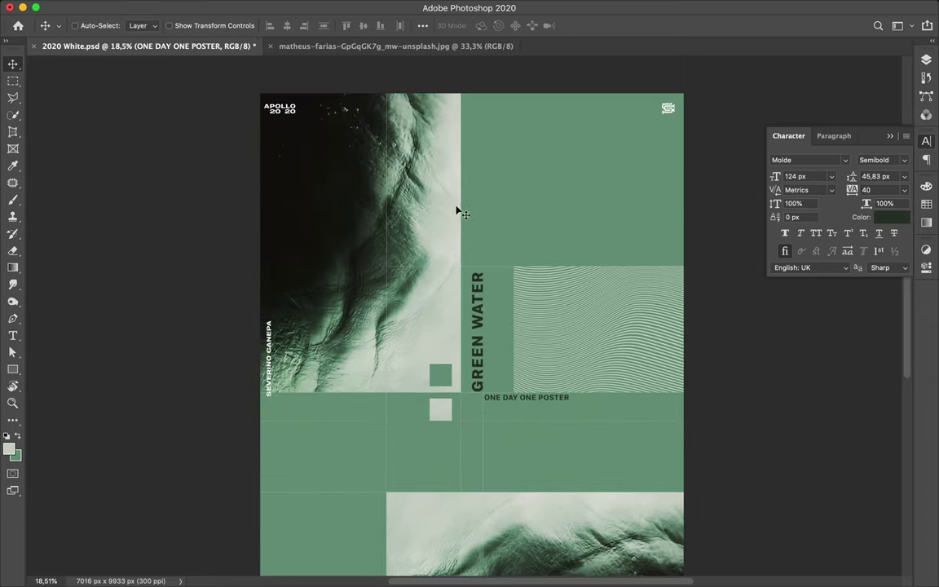
scroll(458, 212, "down", 2)
scroll(461, 245, "down", 3)
scroll(465, 212, "right", 2)
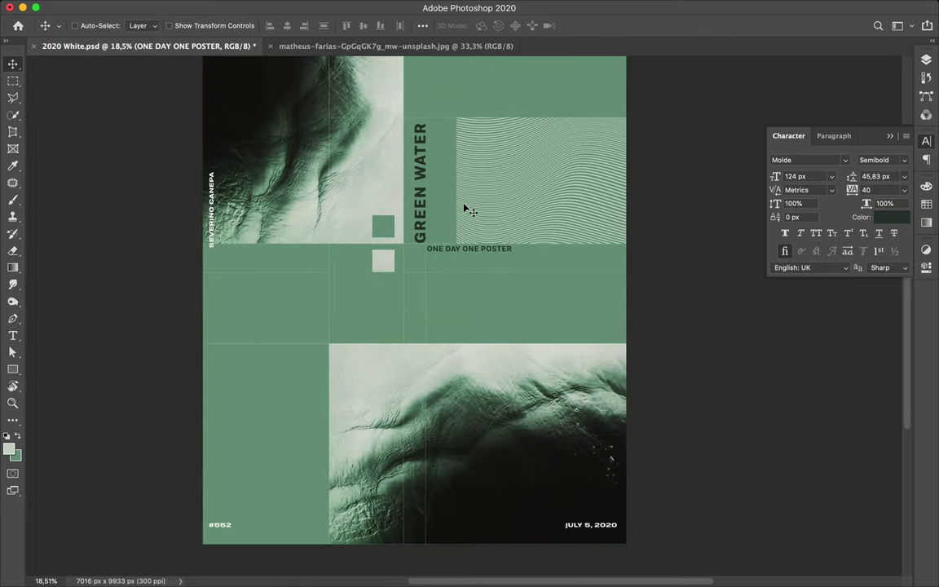
Step: Make the full-poster wave texture layer visible again in the Layers panel
left_click(927, 60)
left_click(767, 482)
scroll(709, 384, "up", 3)
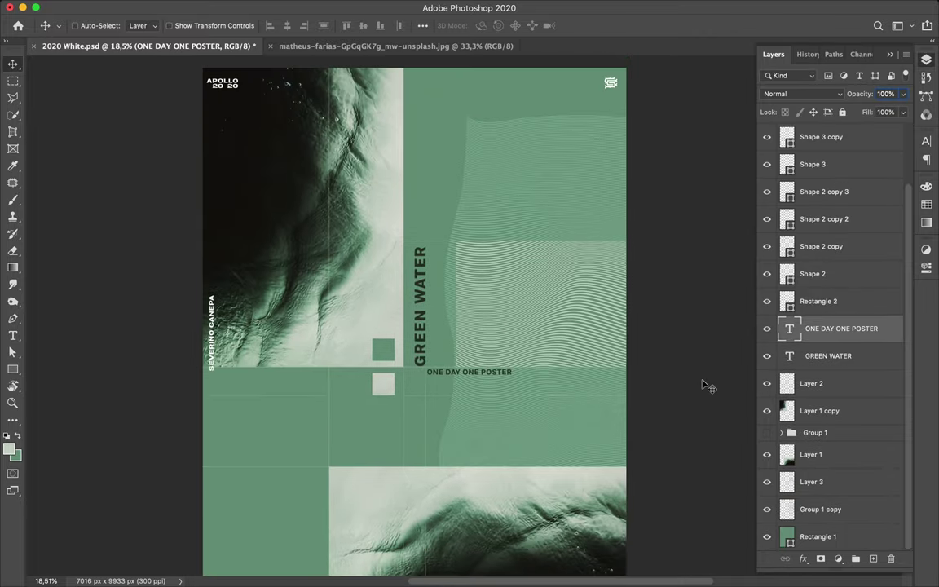
left_click(768, 489)
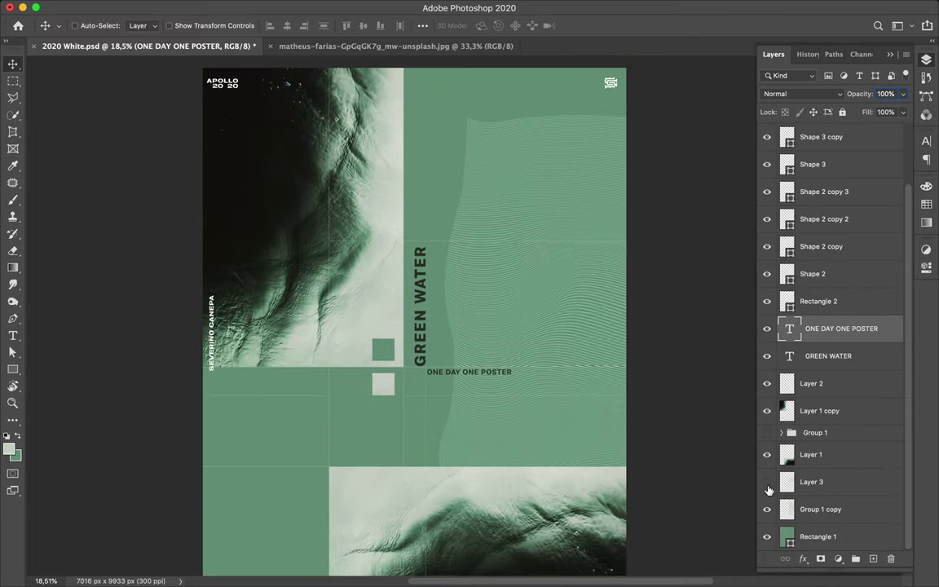
Step: Rotate the wave texture layer 90° and move it down and left
left_click(526, 421, "super")
left_click_drag(526, 421, 481, 326)
key("ctrl+t")
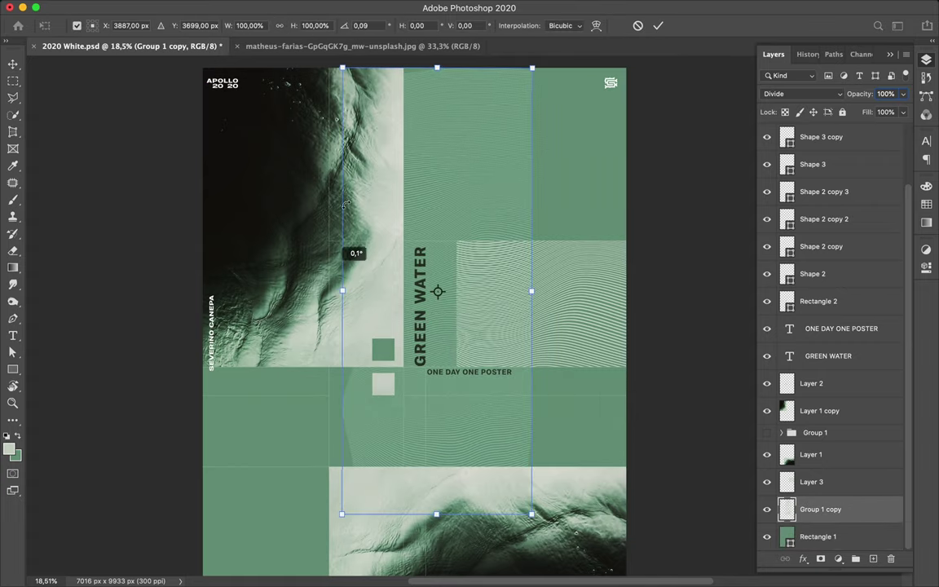
left_click_drag(333, 253, 477, 179)
key("Return")
left_click_drag(497, 220, 322, 326)
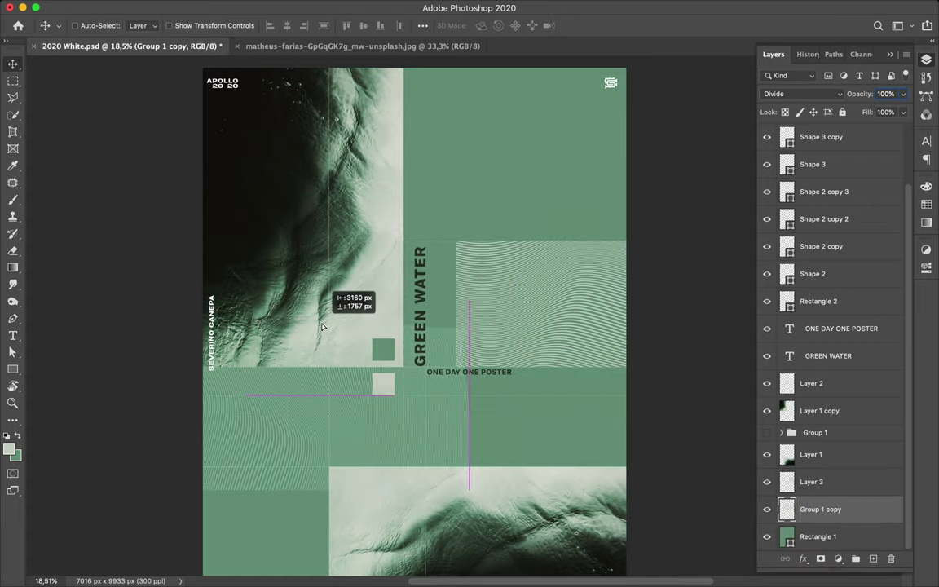
Step: Copy a rectangular block of the vertical waves in the left band onto new Layer 4
key("m")
scroll(227, 400, "up", 5)
scroll(377, 341, "left", 3)
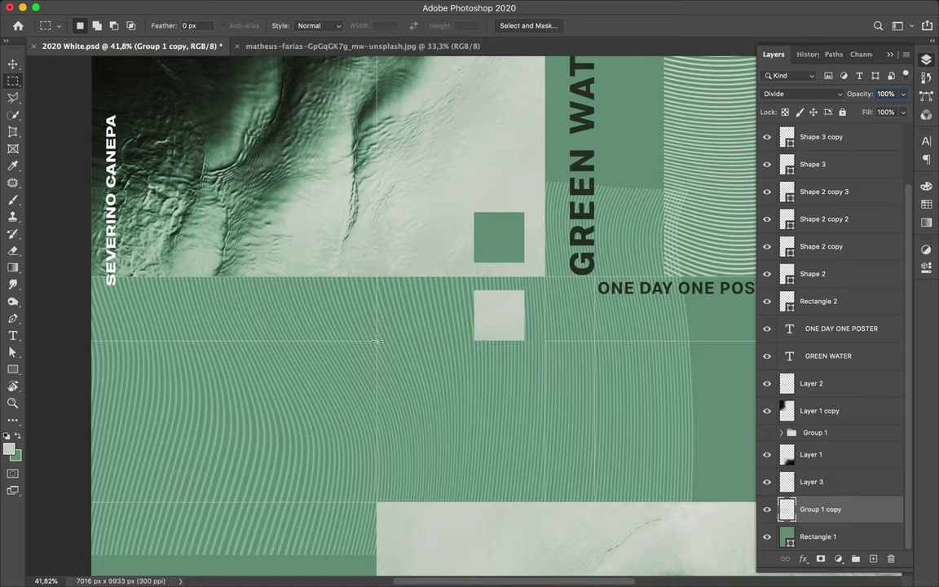
left_click_drag(99, 502, 71, 499)
key("ctrl+j")
key("v")
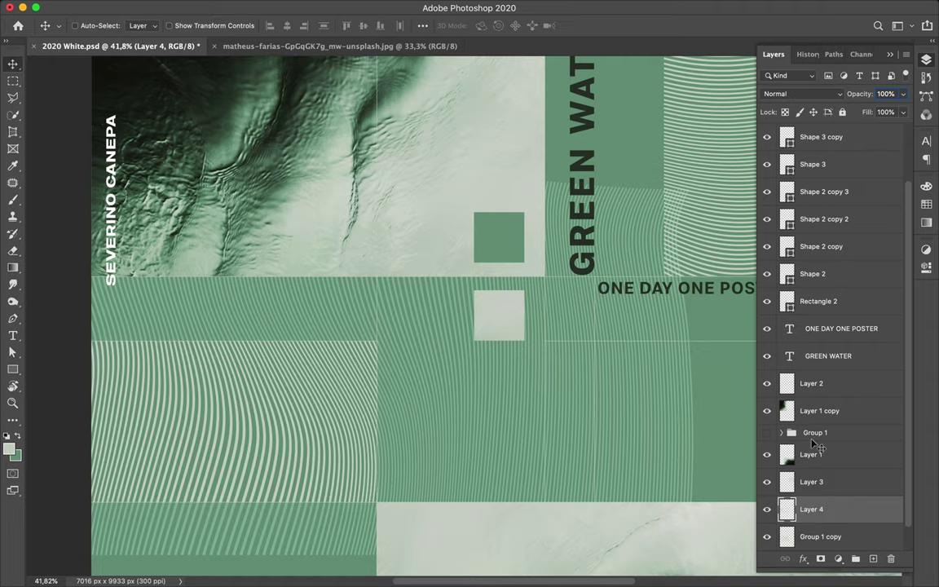
scroll(300, 434, "up", 3)
scroll(300, 434, "down", 5)
scroll(300, 434, "left", 2)
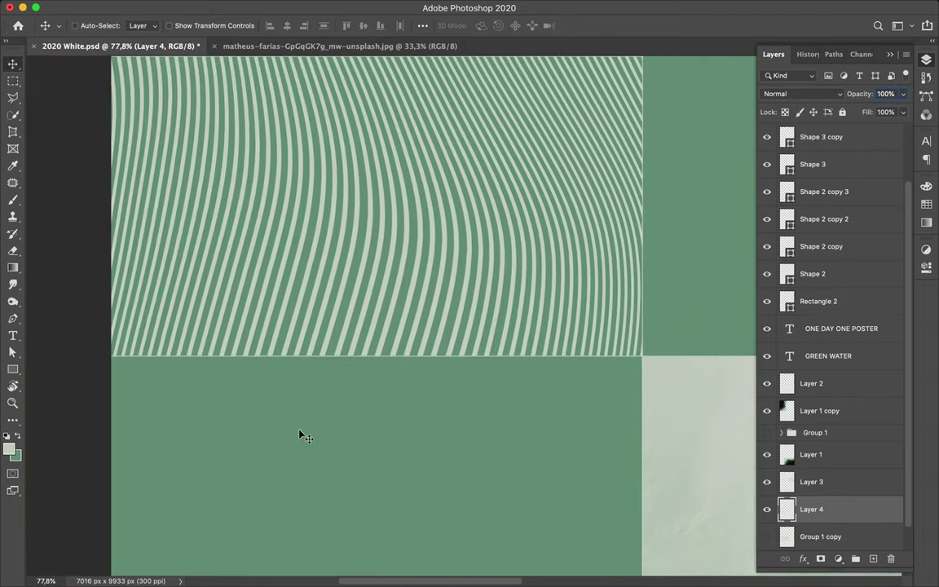
scroll(300, 434, "up", 2)
scroll(300, 436, "down", 5)
scroll(301, 436, "up", 1)
scroll(301, 436, "up", 1)
scroll(300, 436, "up", 1)
scroll(300, 437, "down", 2)
Step: Copy a selected part of the lower-right photo to a new layer and move it up about 104 px
left_click(346, 430, "ctrl")
key("m")
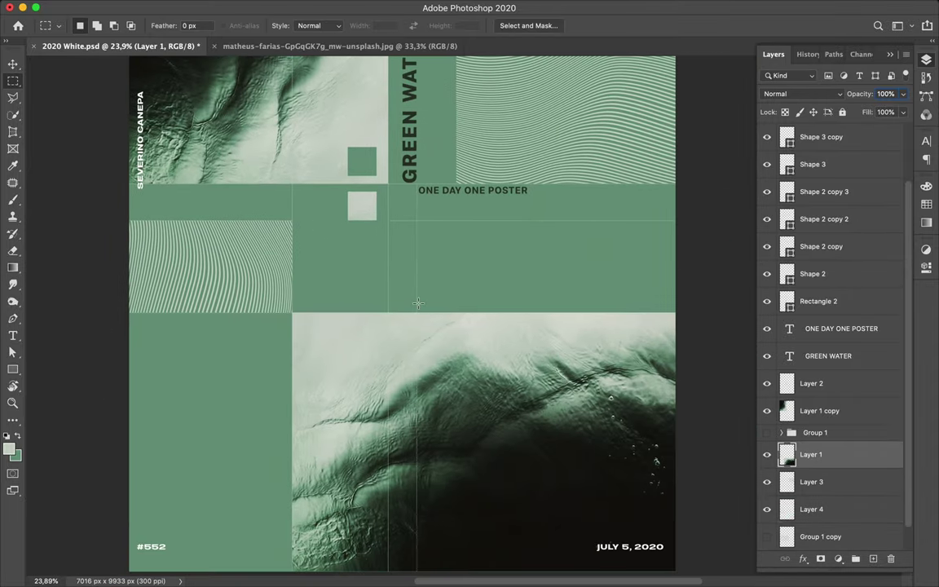
left_click_drag(417, 303, 740, 447)
key("ctrl+j")
key("v")
left_click_drag(536, 358, 536, 273)
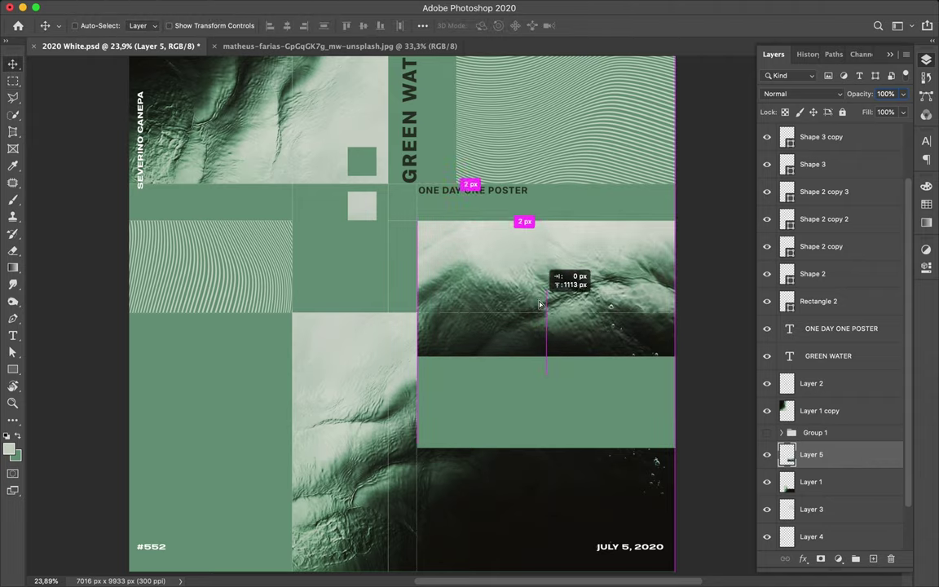
Step: Lower the copied photo strip slightly
scroll(536, 273, "up", 2)
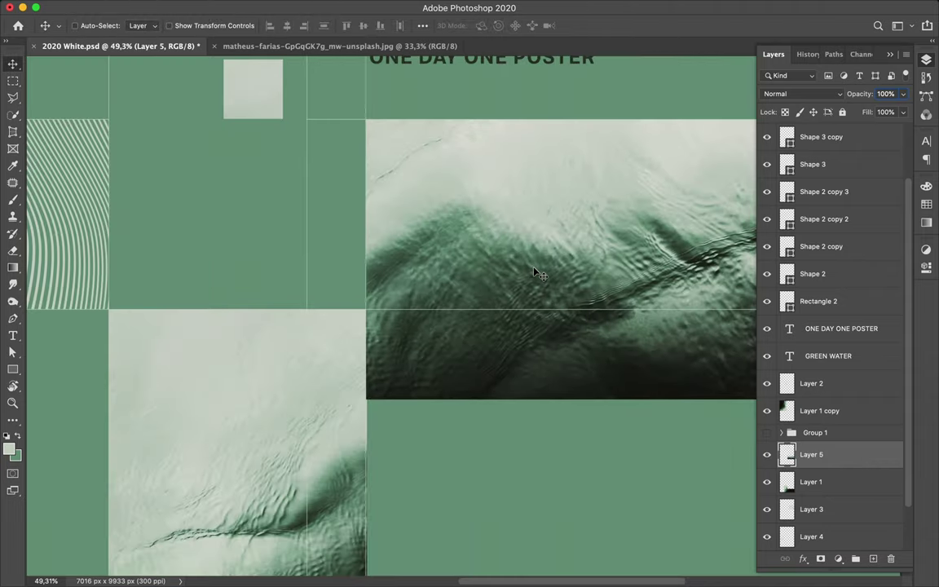
scroll(535, 271, "up", 2)
key("ctrl+t")
key("Return")
left_click_drag(509, 229, 511, 235)
scroll(444, 350, "down", 4)
scroll(445, 350, "left", 4)
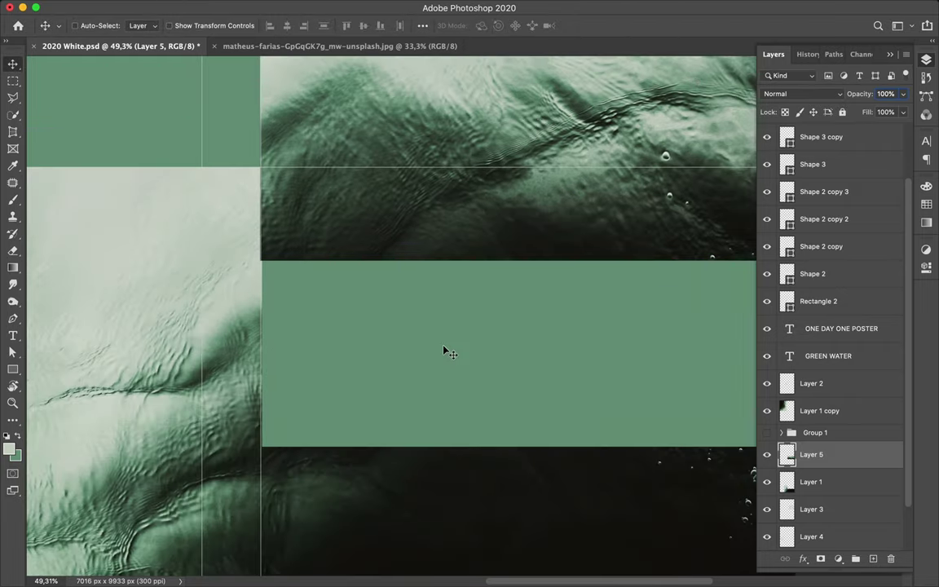
Step: Shift the lower photo layer slightly to the right
left_click(229, 373)
scroll(228, 378, "down", 4)
scroll(374, 367, "right", 4)
scroll(524, 182, "up", 5)
scroll(524, 183, "left", 3)
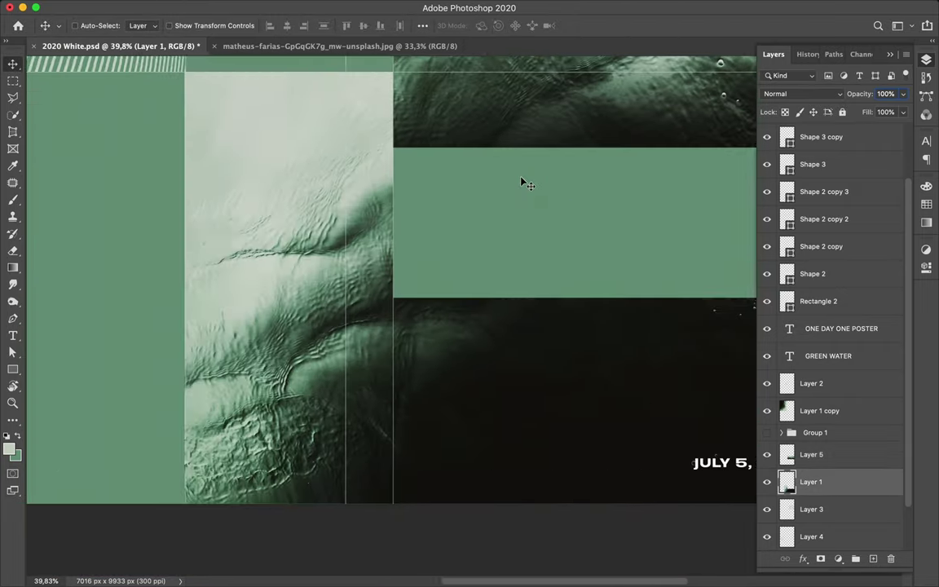
scroll(393, 279, "up", 5)
scroll(392, 280, "left", 2)
left_click_drag(347, 321, 348, 321)
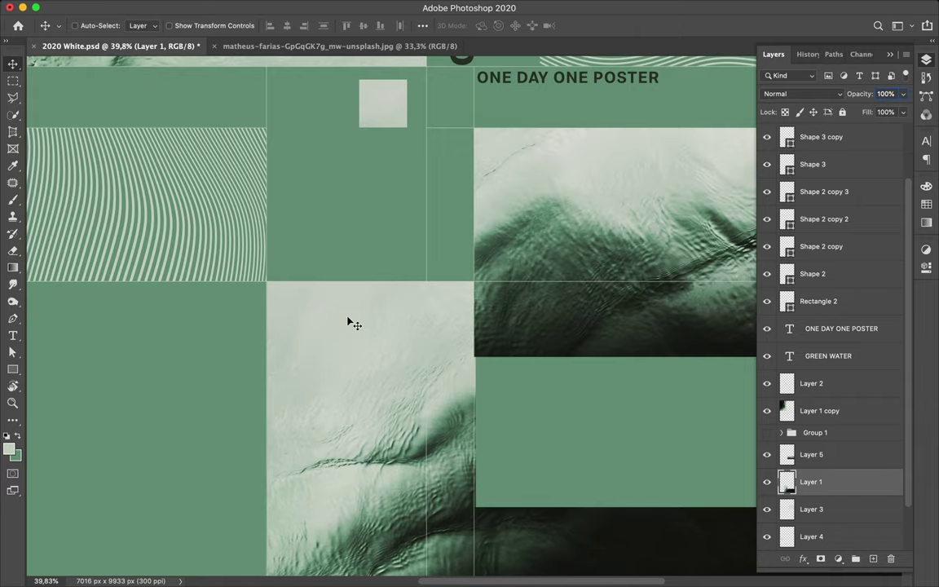
Step: Select a tall narrow strip of the textured photo and move it to the top-right corner
key("m")
left_click_drag(513, 238, 475, 558)
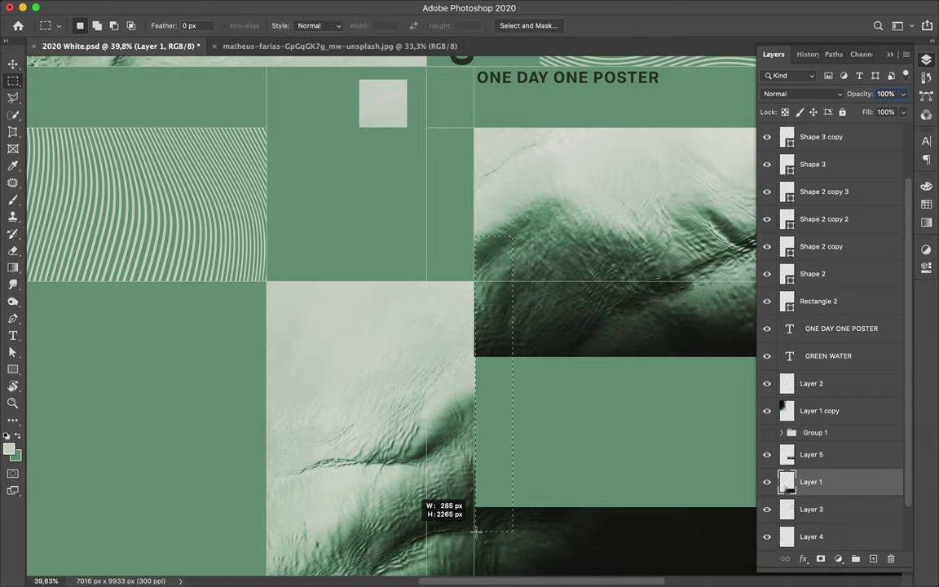
scroll(530, 522, "down", 3)
scroll(583, 482, "down", 3)
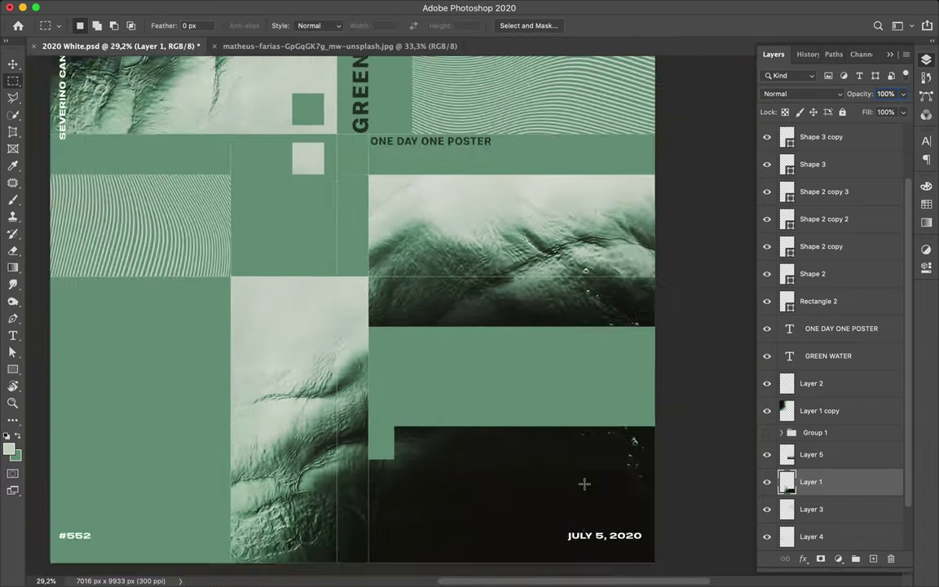
scroll(571, 498, "down", 3)
key("v")
left_click_drag(560, 517, 561, 170)
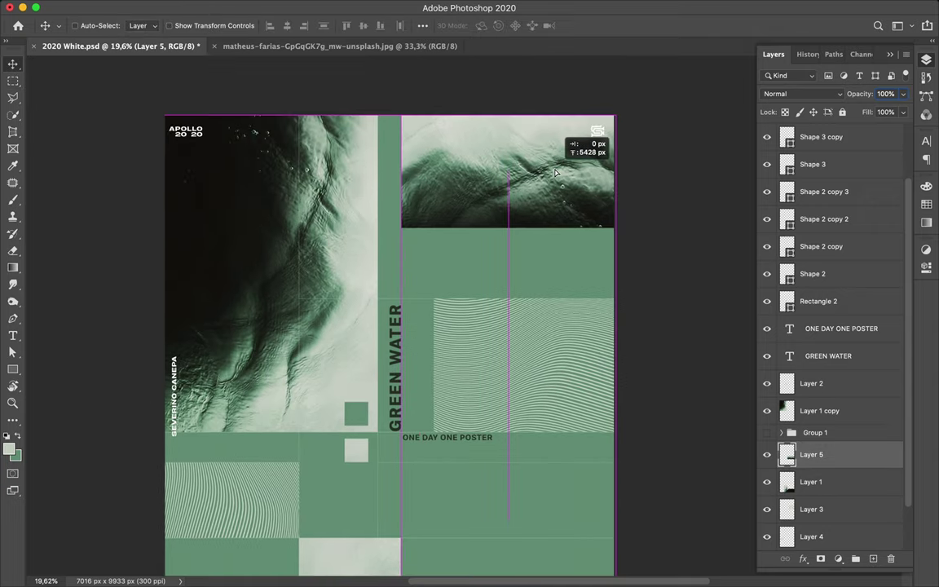
scroll(604, 222, "down", 2)
scroll(603, 223, "down", 2)
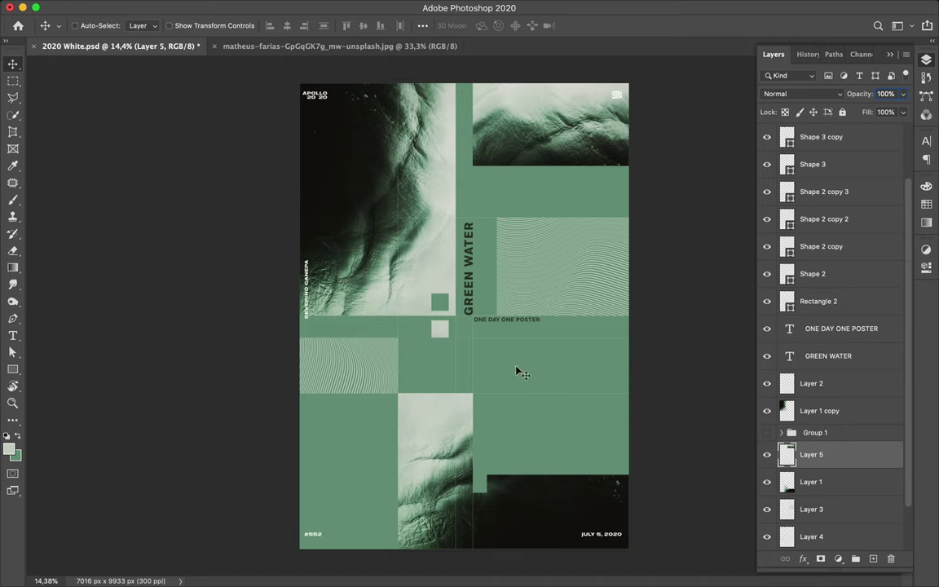
scroll(463, 316, "up", 3)
Step: Rotate ONE DAY ONE POSTER to vertical and place it beside GREEN WATER
double_click(487, 207)
left_click(569, 203)
left_click(879, 190)
left_click(524, 319)
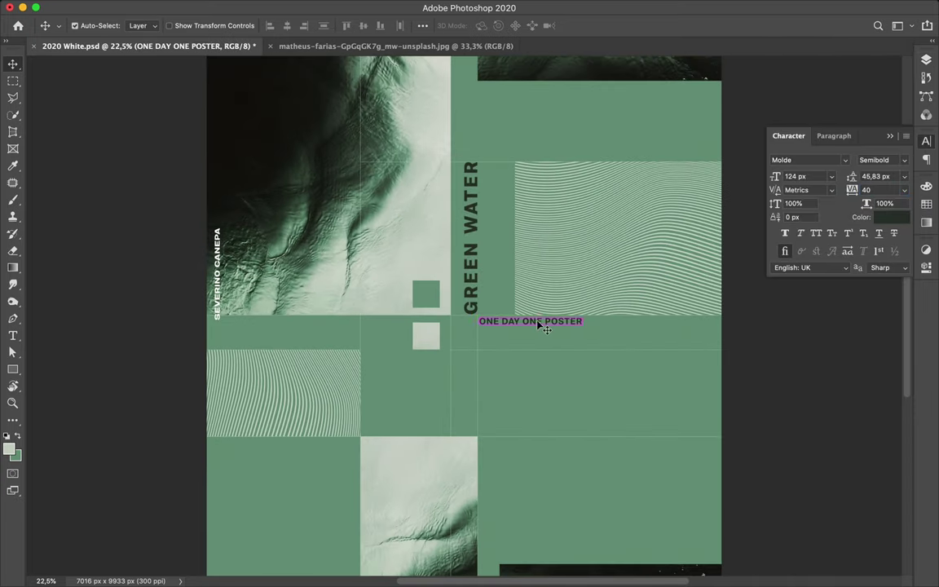
key("ctrl+t")
left_click_drag(591, 322, 531, 261)
mouse_move(535, 297)
left_mouse_down()
mouse_move(487, 247)
mouse_move(495, 243)
left_mouse_up()
key("Return")
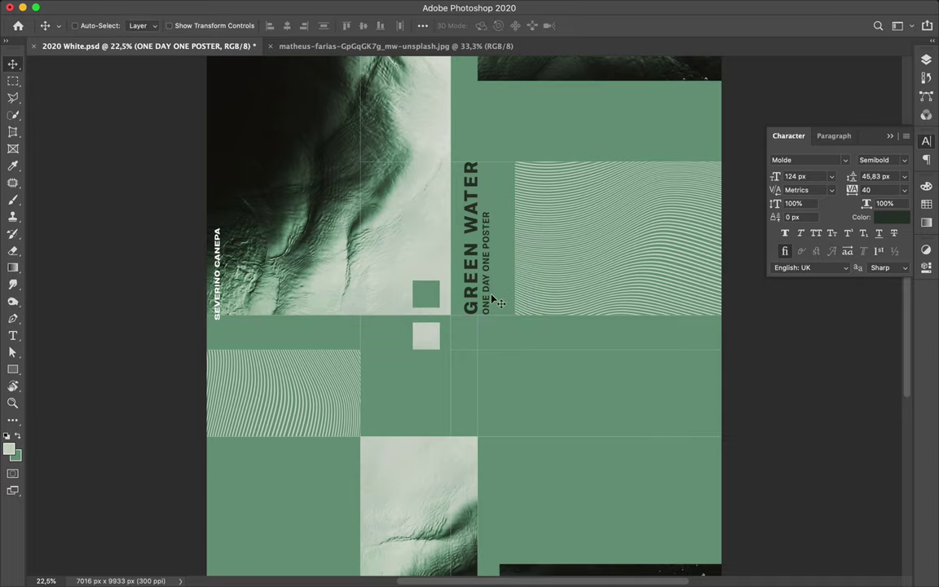
Step: Set the subtitle's letter spacing (tracking) to 100
type("100")
key("Return")
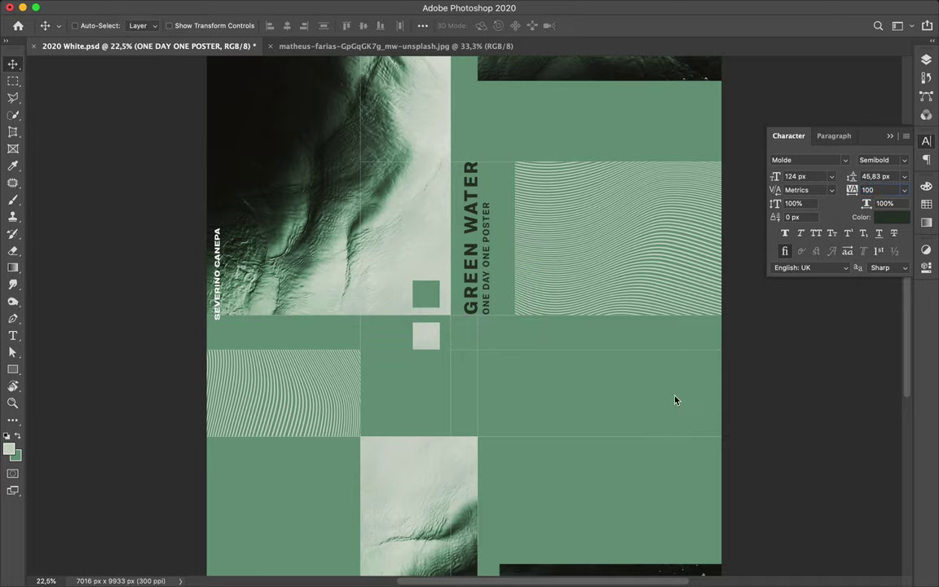
scroll(606, 356, "down", 5)
scroll(573, 395, "down", 2)
scroll(573, 395, "up", 3)
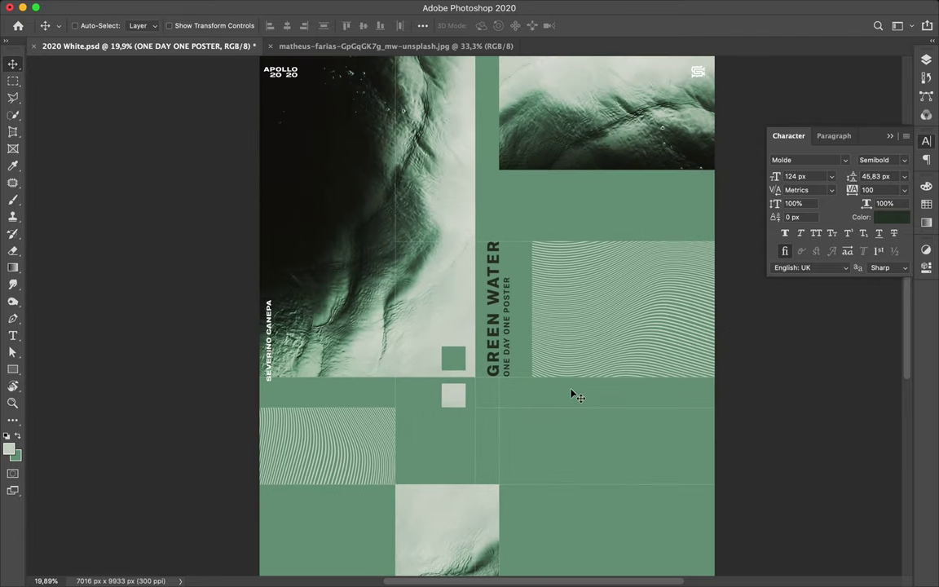
Step: Delete the separate 2020 text, append 2020 to APOLLO, and shift APOLLO 2020 right and down
left_click(270, 349)
double_click(285, 74)
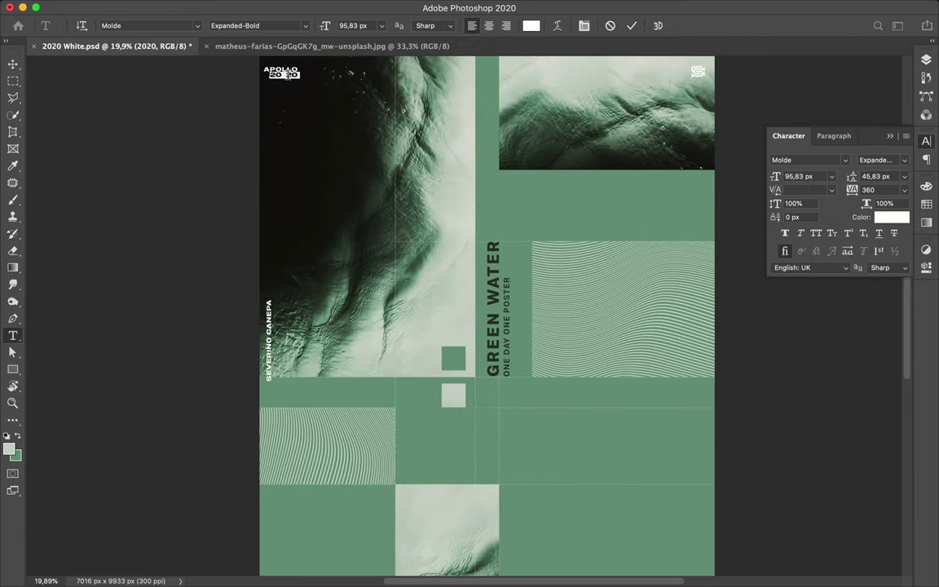
key("BackSpace")
key("Escape")
double_click(309, 71)
type("2020")
key("Escape")
left_click_drag(307, 73, 342, 93)
left_click(273, 326, "ctrl")
key("ctrl+t")
mouse_move(277, 277)
left_mouse_down()
mouse_move(337, 333)
mouse_move(342, 102)
mouse_move(351, 103)
left_mouse_up()
key("Return")
Step: Align the two credit lines on their horizontal centres
left_click(356, 106, "ctrl")
left_click(330, 92, "ctrl+shift")
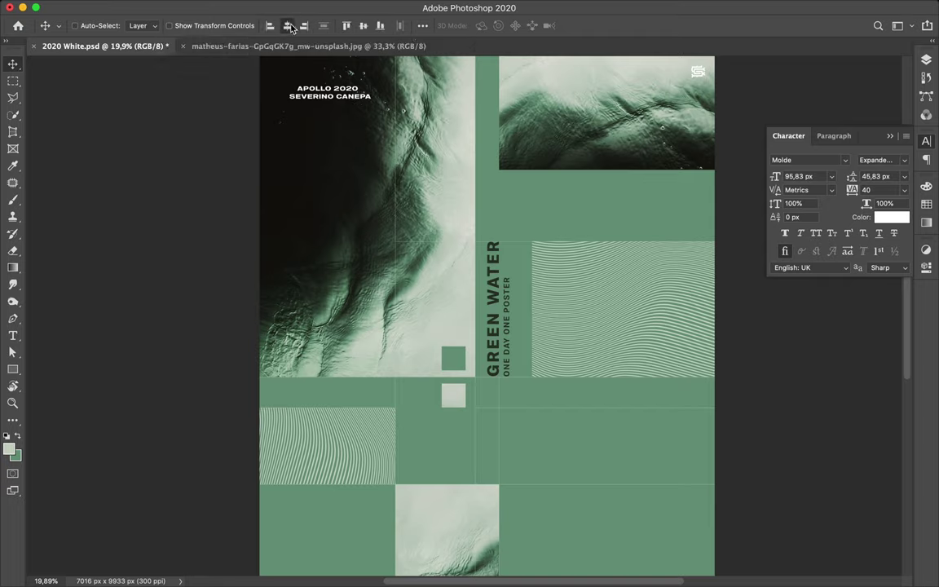
left_click(832, 136)
left_click(805, 161)
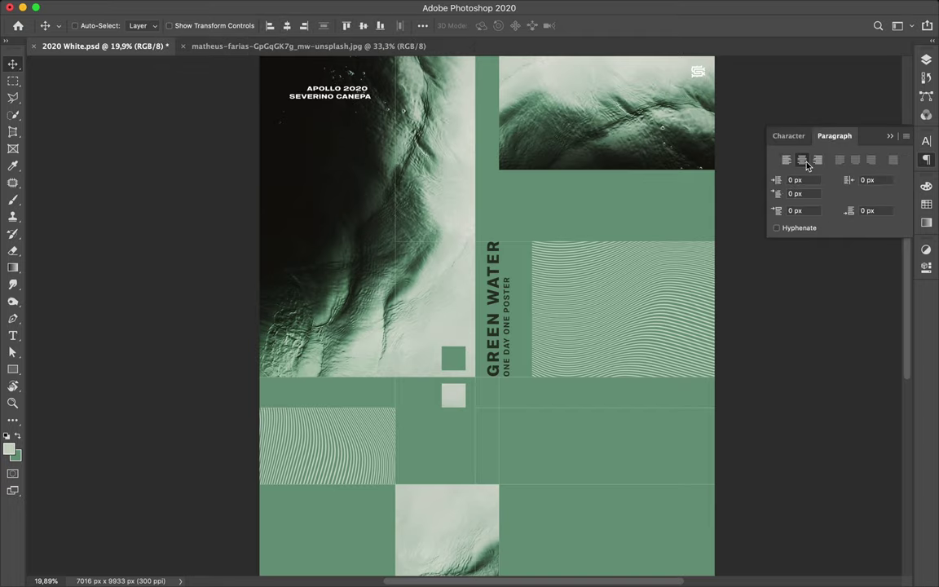
left_click(368, 96, "ctrl")
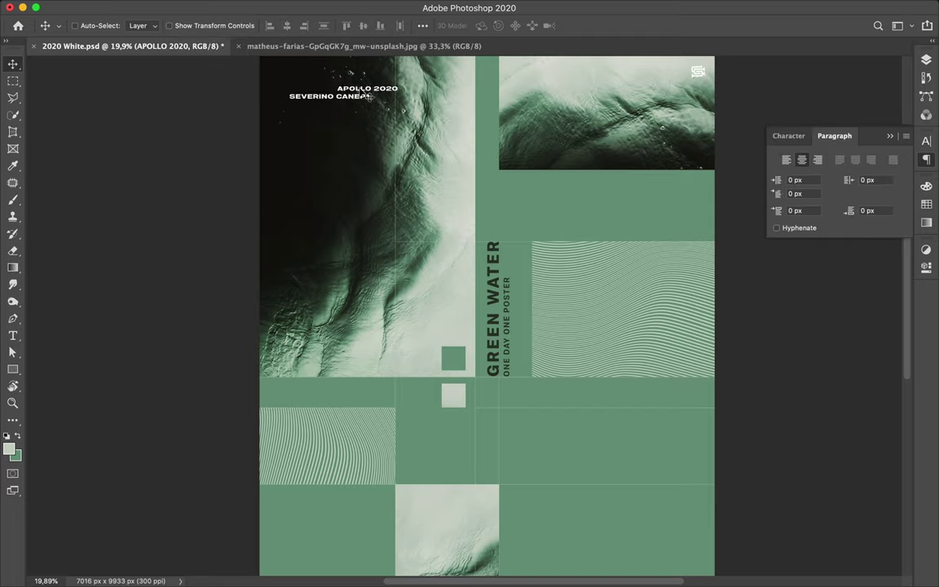
left_click(410, 136, "ctrl+shift")
Step: Rotate #552 to vertical and enlarge it to about 546%
scroll(326, 401, "down", 4)
scroll(326, 401, "down", 6)
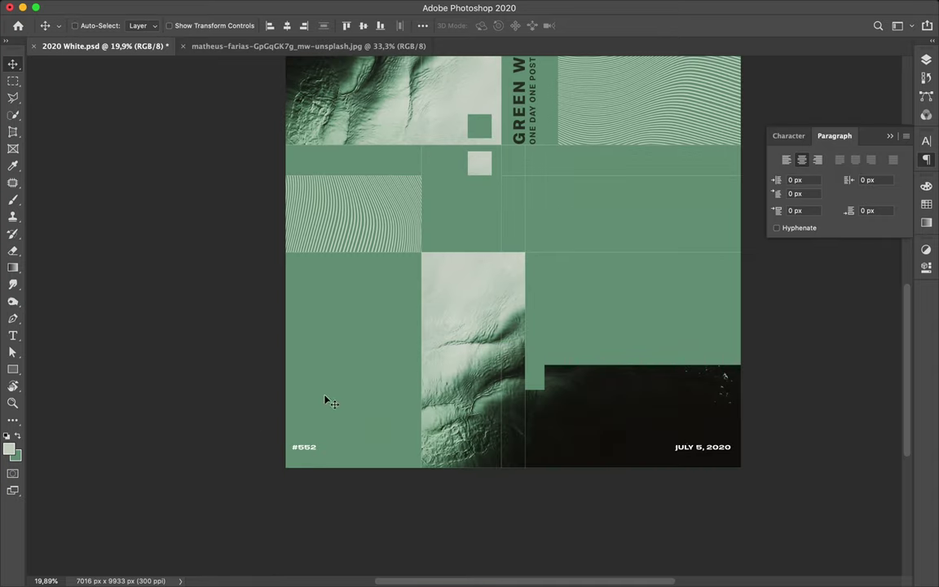
left_click(304, 447, "ctrl")
key("ctrl+t")
mouse_move(311, 408)
left_mouse_down()
mouse_move(290, 410)
mouse_move(335, 325)
mouse_move(423, 360)
left_mouse_up()
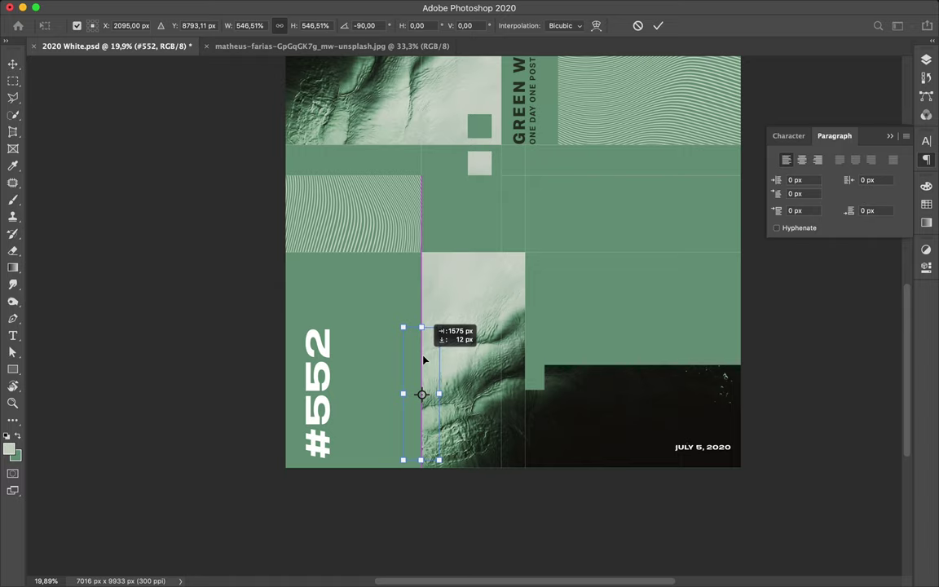
key("Return")
Step: Move the #552 layer below Layer 1 in the layer stack
left_click(926, 58)
mouse_move(824, 136)
left_mouse_down()
mouse_move(844, 549)
mouse_move(841, 485)
left_mouse_up()
key("ctrl+0")
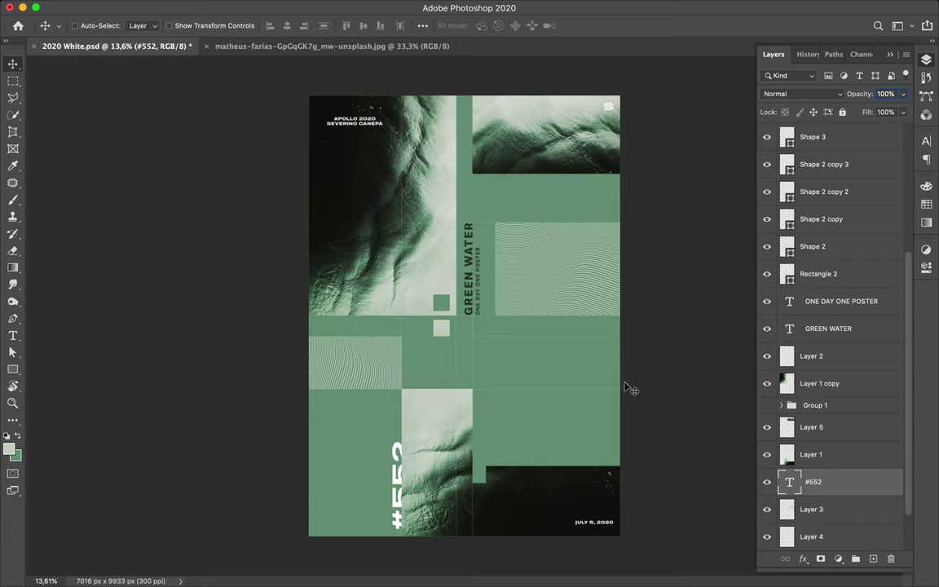
Step: Move the small logo from the top-right corner to the top left above APOLLO 2020
scroll(498, 334, "up", 5)
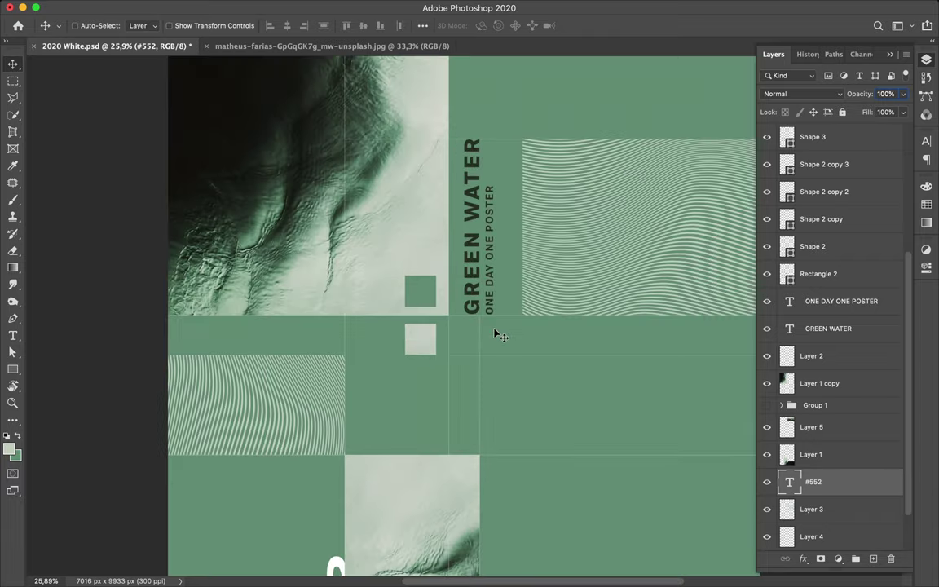
left_click(421, 295)
scroll(438, 411, "down", 4)
scroll(429, 425, "down", 1)
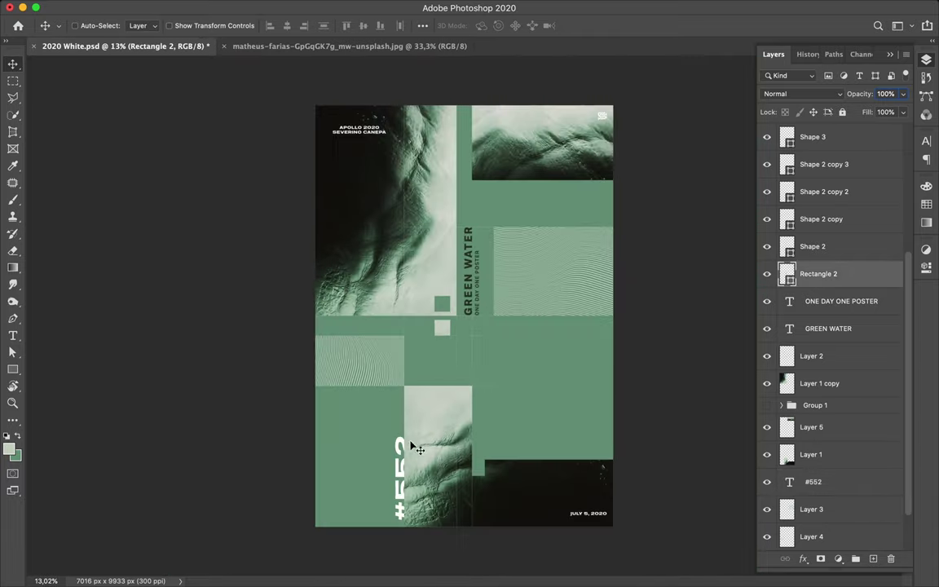
left_click_drag(602, 117, 364, 112)
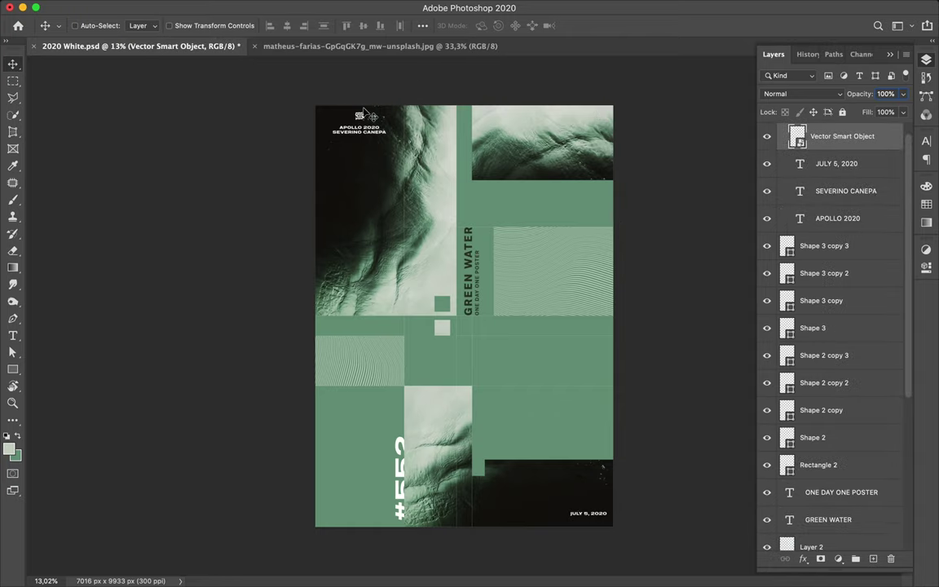
Step: Select the dark photo layer and copy it to a new layer
scroll(469, 216, "up", 3)
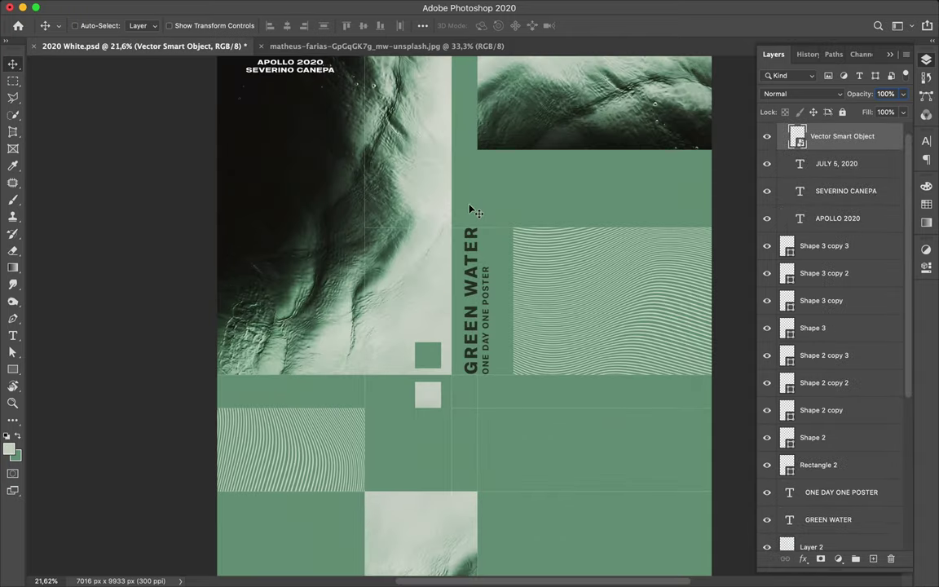
left_click(411, 305, "ctrl")
key("ctrl+j")
Step: Copy the selected small photo square to a new layer and move it right
key("m")
key("ctrl+j")
key("v")
mouse_move(254, 261)
left_mouse_down()
mouse_move(326, 363)
mouse_move(328, 257)
left_mouse_up()
Step: Duplicate the small fragment and move the copy down-right onto the grid
scroll(326, 364, "down", 3)
scroll(399, 429, "up", 2)
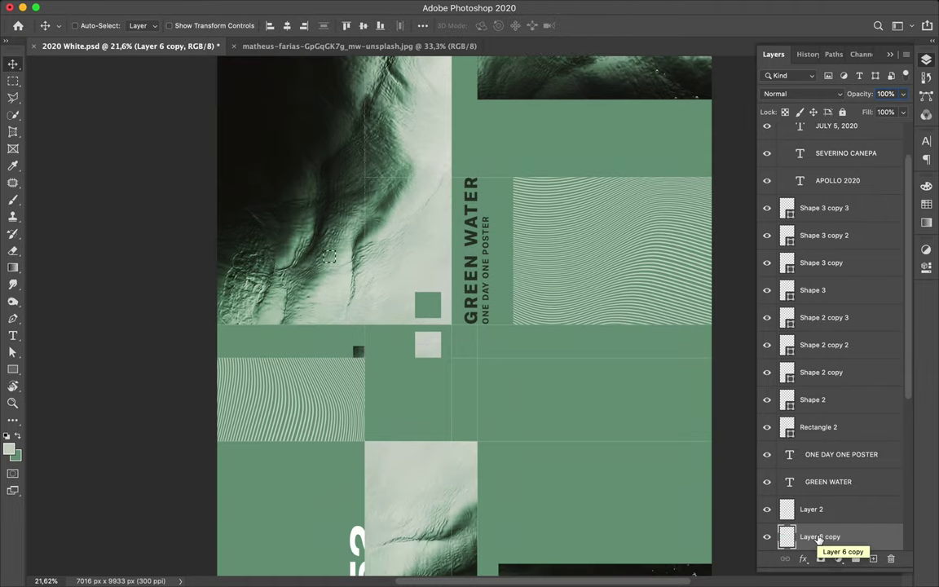
key("ctrl+j")
left_click_drag(341, 243, 486, 434)
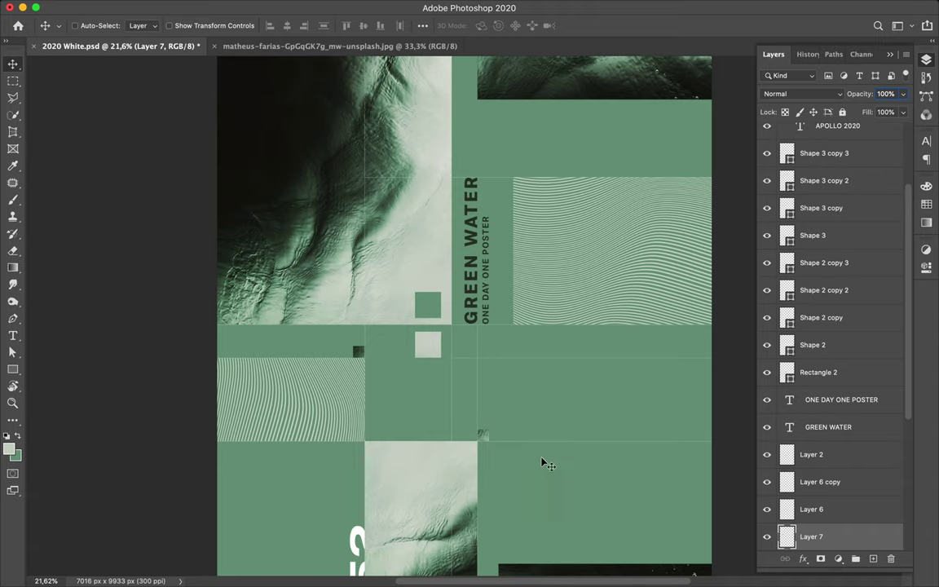
Step: Marquee-select a strip of the top-right photo
scroll(544, 463, "down", 3)
scroll(521, 396, "up", 2)
scroll(522, 396, "up", 5)
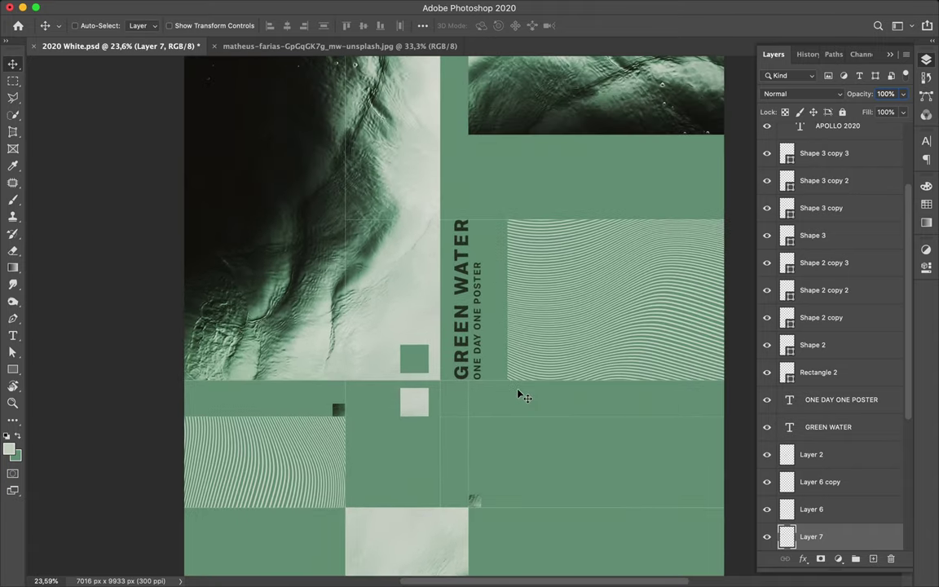
scroll(519, 394, "down", 10)
scroll(503, 268, "down", 3)
scroll(514, 261, "down", 2)
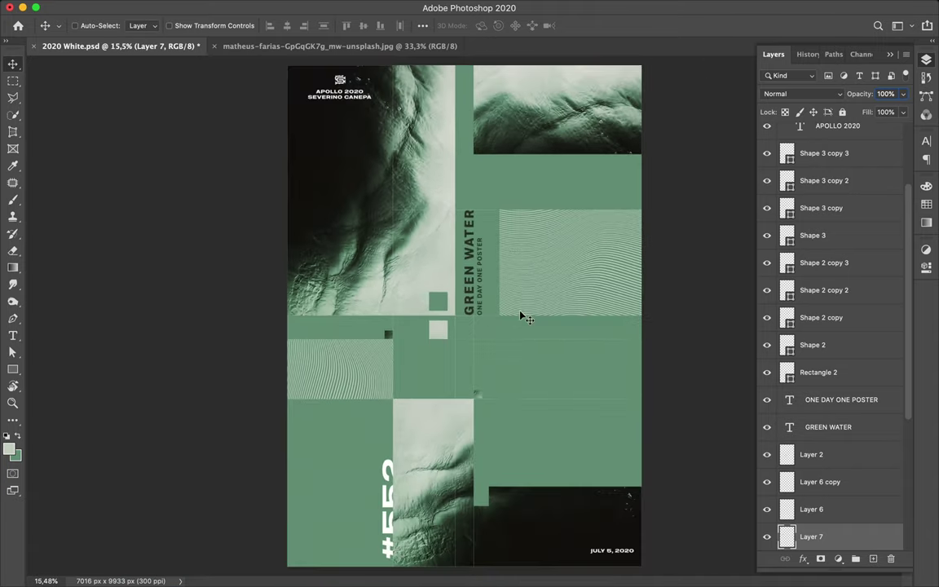
key("m")
left_click_drag(466, 137, 642, 162)
Step: Paste a copy of the top-right photo strip, nudge it, then delete it again
key("ctrl+c")
key("Return")
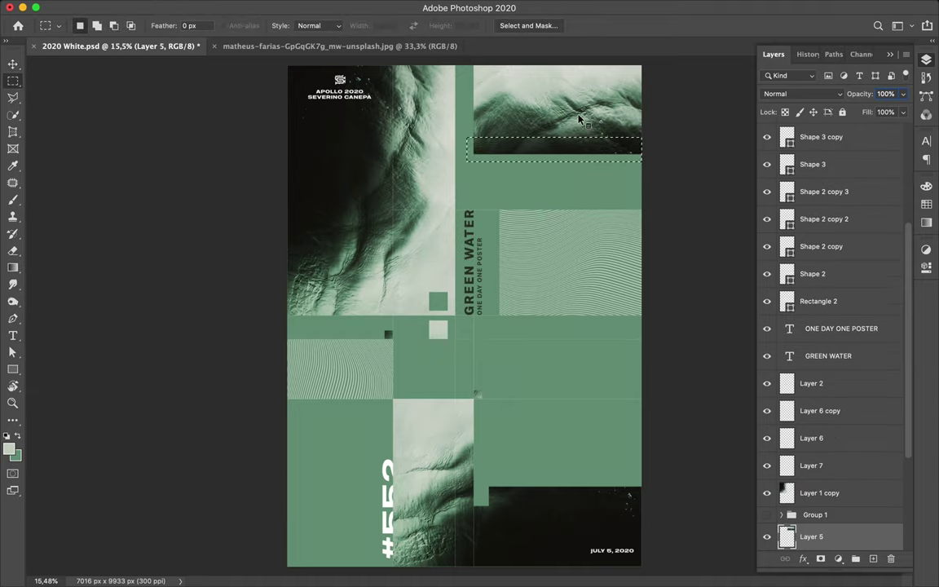
key("ctrl+v")
key("v")
left_click_drag(557, 131, 568, 157)
key("Delete")
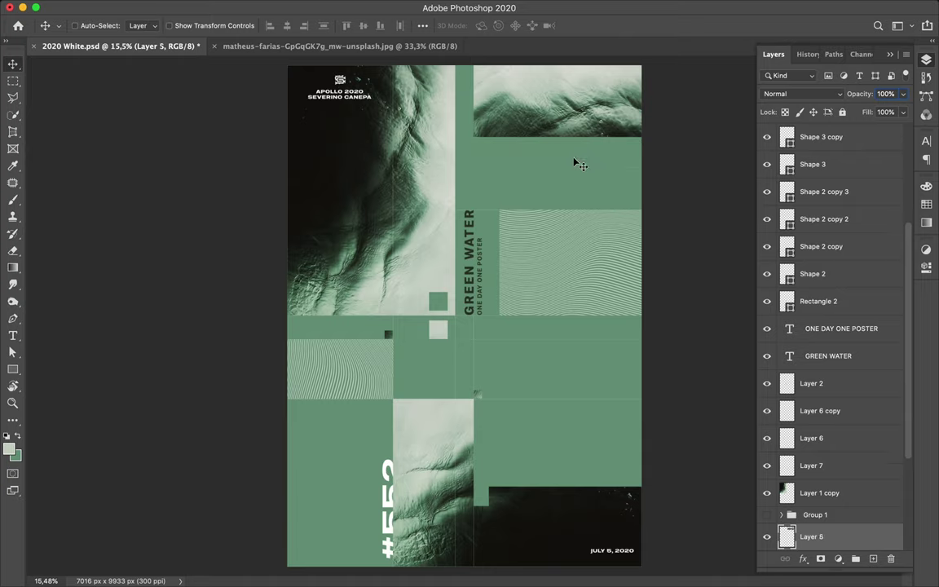
Step: Select the layer beneath and marquee the dark photo's narrow left strip
key("alt+bracketleft")
scroll(481, 494, "up", 3)
scroll(446, 454, "up", 3)
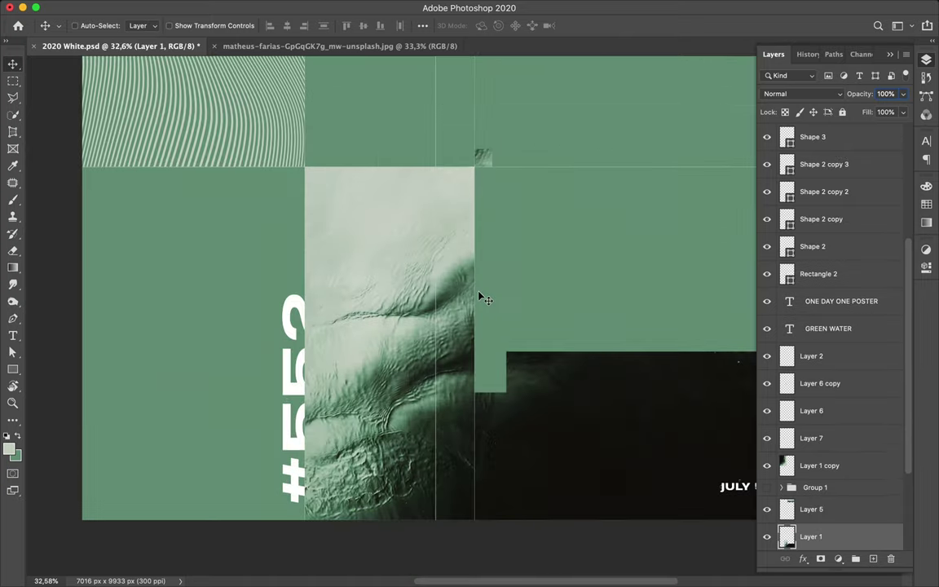
key("m")
left_click_drag(476, 152, 508, 548)
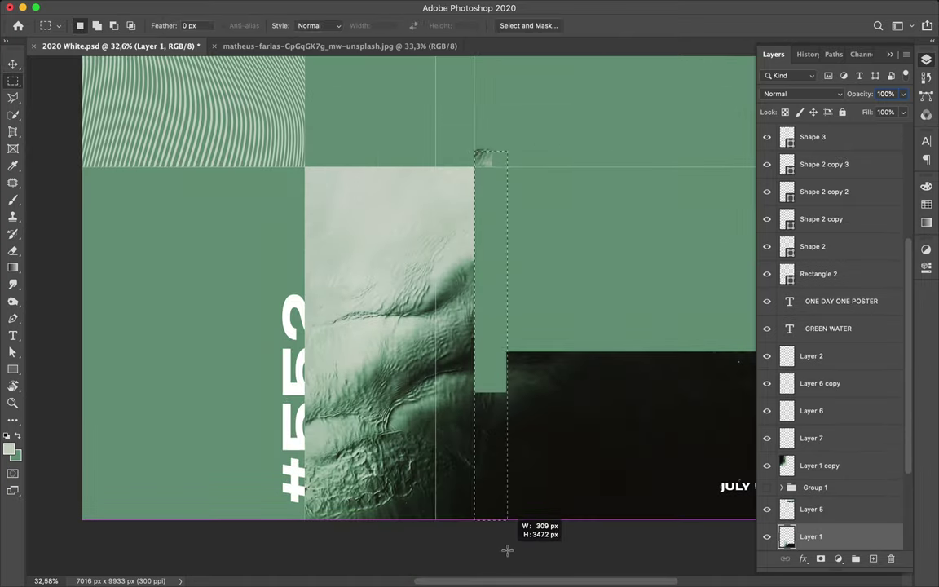
Step: Return to the Move tool and select both vertical title lines
scroll(516, 264, "up", 3)
scroll(522, 259, "down", 3)
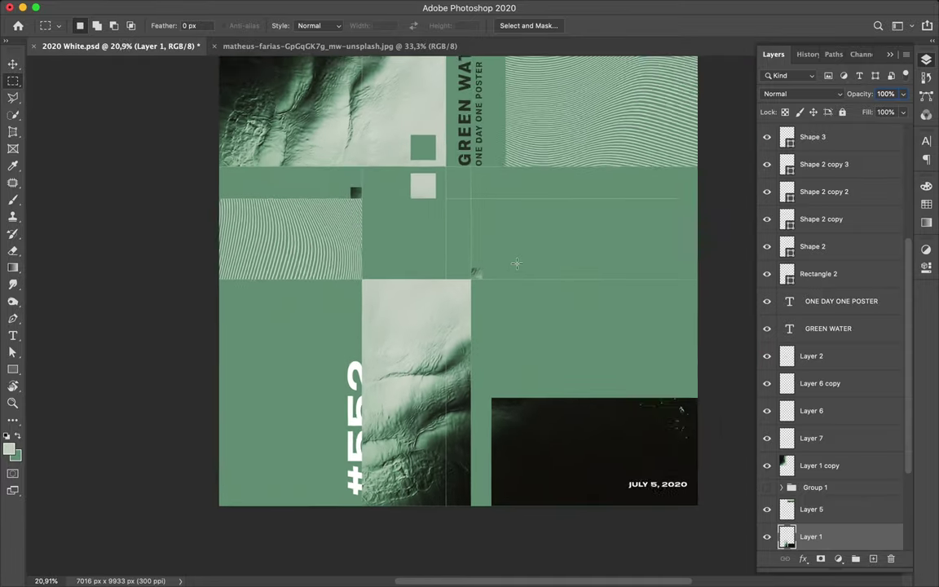
scroll(530, 252, "up", 1)
scroll(538, 246, "up", 2)
scroll(545, 241, "up", 1)
scroll(545, 241, "down", 3)
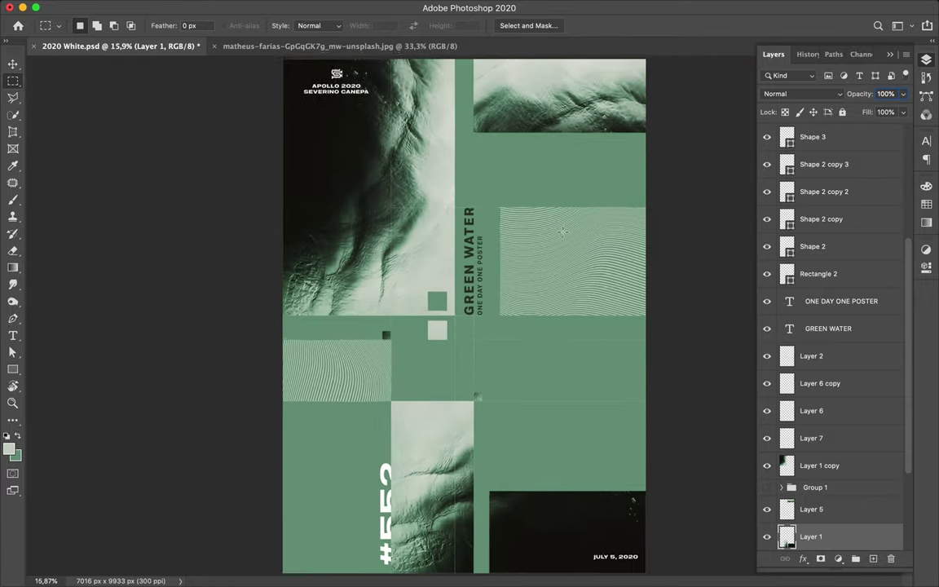
key("v")
scroll(481, 294, "up", 1)
left_click(482, 294, "ctrl")
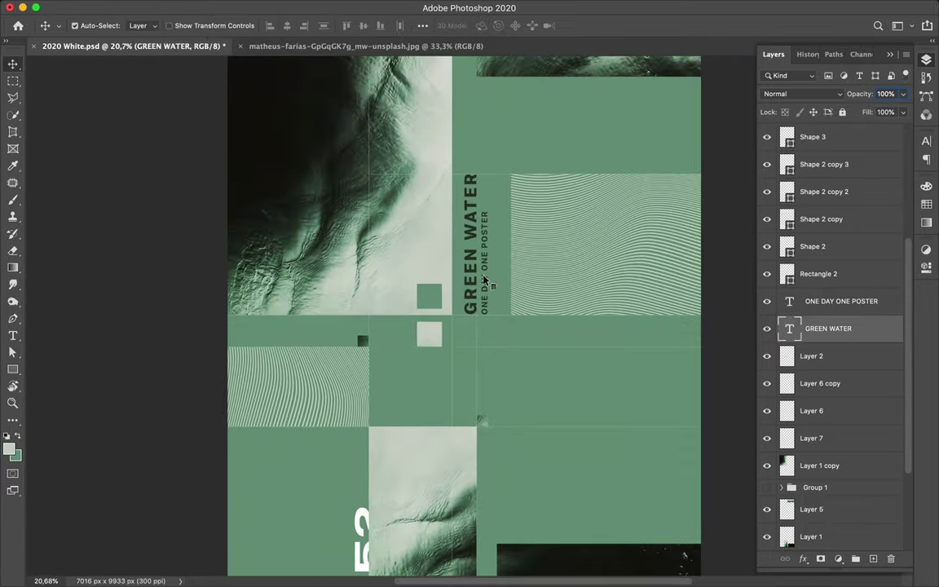
key("ctrl+t")
left_click_drag(478, 173, 481, 75)
key("Return")
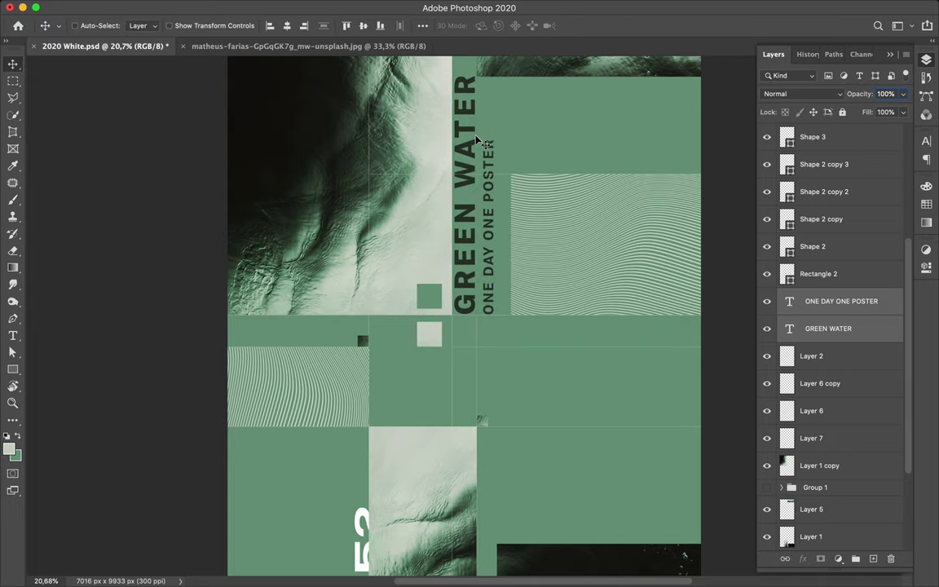
scroll(493, 96, "down", 3)
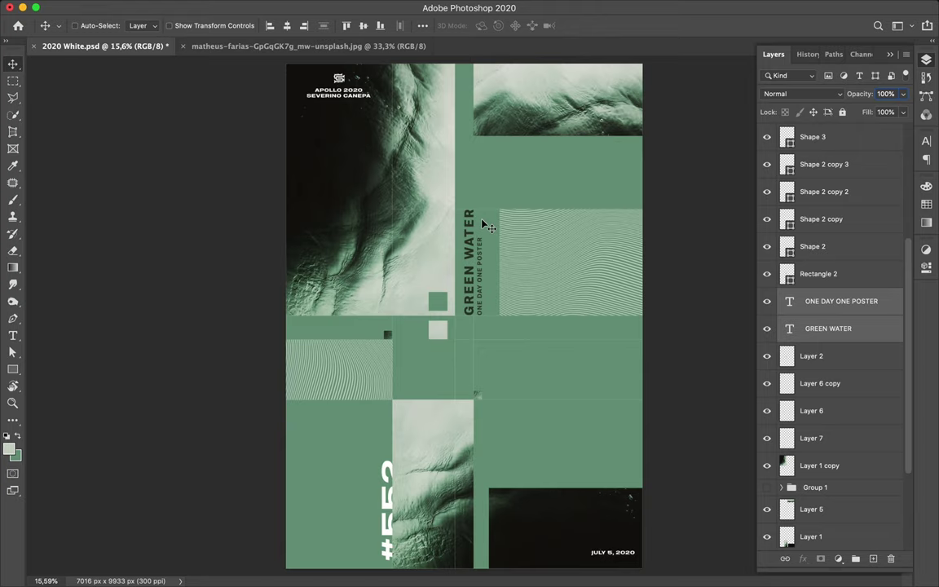
scroll(410, 274, "up", 3)
scroll(488, 350, "down", 5)
scroll(496, 329, "down", 3)
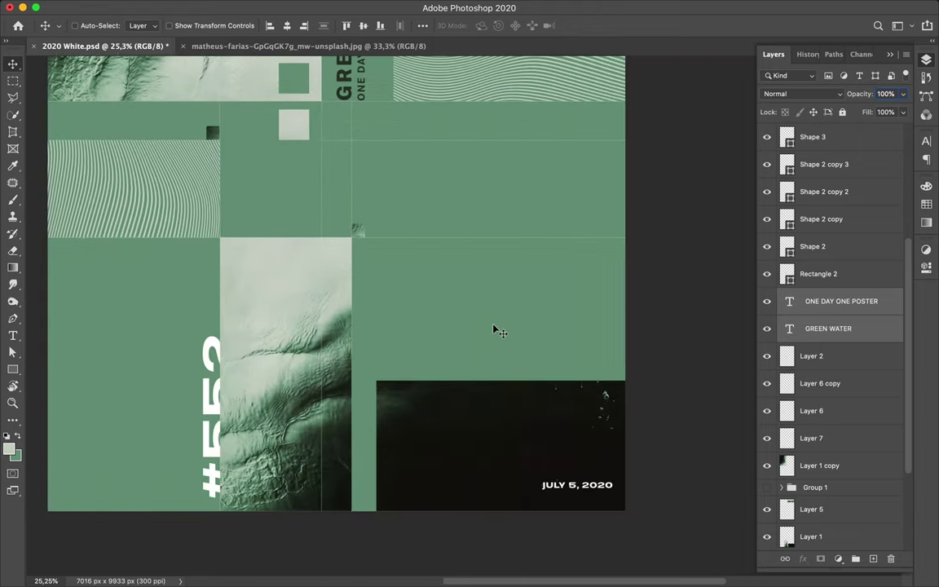
Step: Scale the #552 label to about half and move it onto the lower photo's left edge
left_click(293, 402, "ctrl")
left_click_drag(295, 416, 445, 314)
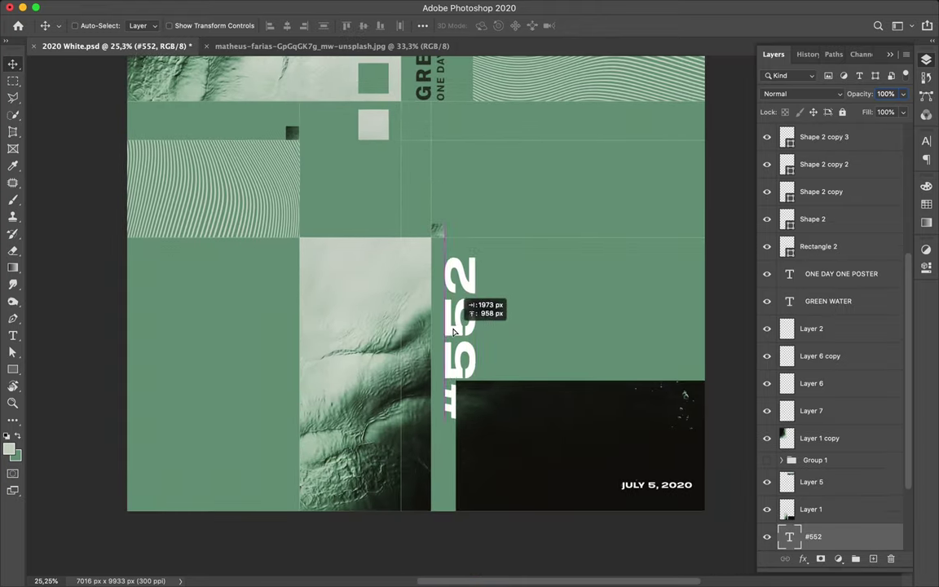
key("ctrl+t")
left_click_drag(476, 411, 467, 330)
key("Return")
left_click_drag(457, 272, 286, 274)
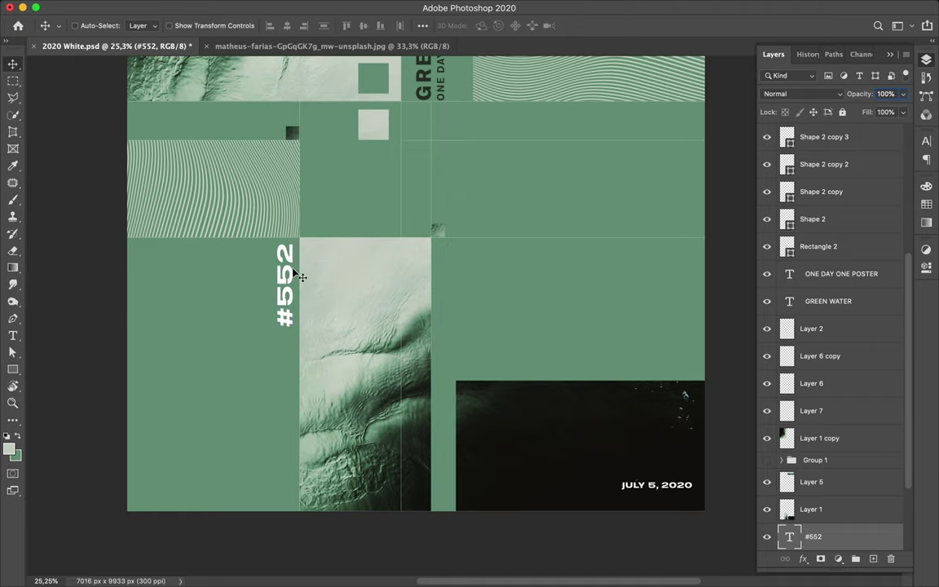
Step: Shrink the #552 label further to about 54%, then add a new empty layer
scroll(562, 306, "down", 1)
key("ctrl+t")
mouse_move(291, 334)
left_mouse_down()
mouse_move(291, 274)
mouse_move(294, 289)
left_mouse_up()
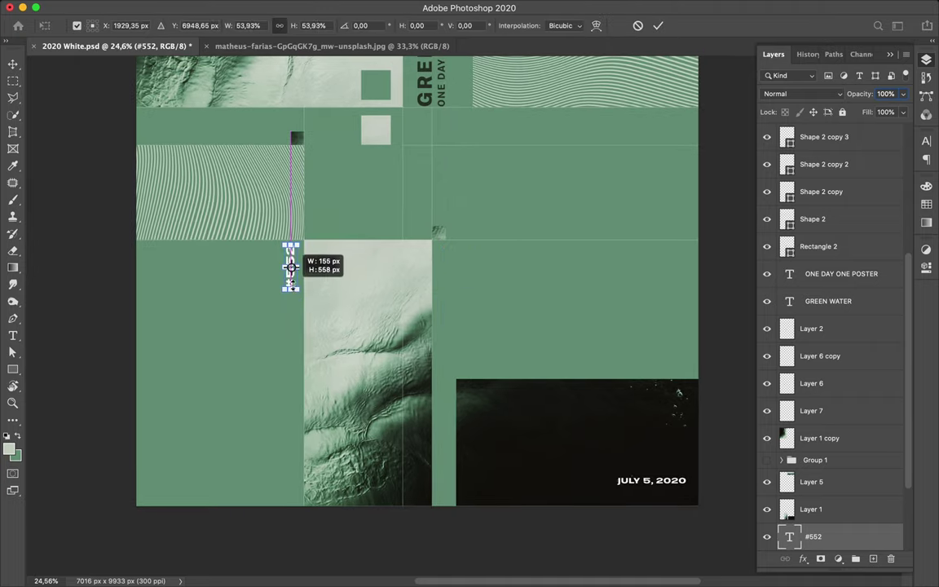
key("Return")
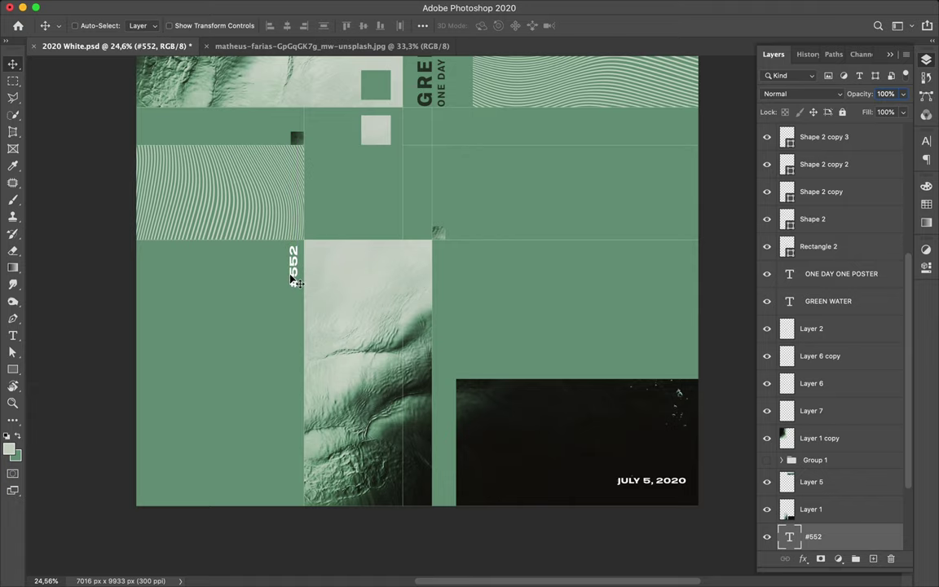
scroll(383, 302, "up", 5)
scroll(471, 318, "down", 2)
scroll(477, 293, "down", 2)
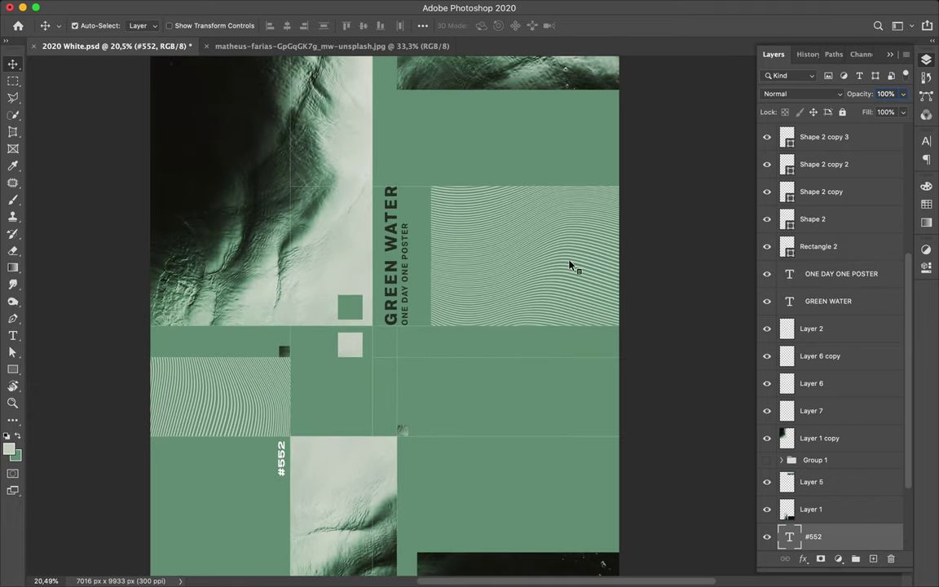
key("ctrl+shift+alt+n")
Step: Place a small square patch of the wave pattern beside the GREEN WATER title
key("m")
left_click_drag(450, 197, 472, 219)
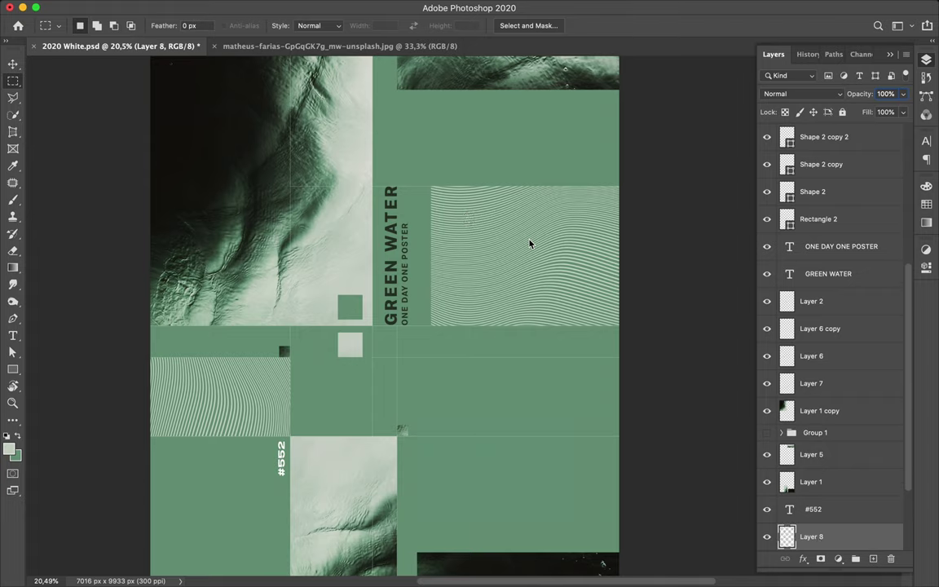
key("v")
left_click_drag(529, 243, 427, 187)
scroll(506, 171, "up", 2)
scroll(511, 182, "down", 3)
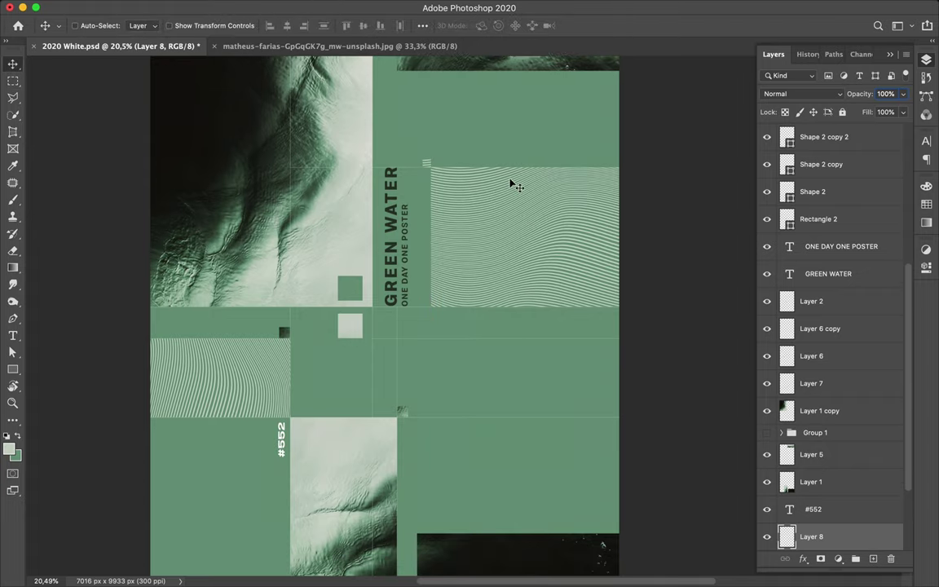
Step: Copy a narrow wave strip to new Layer 9 and move it to the middle band's right edge
key("m")
mouse_move(482, 174)
left_mouse_down()
mouse_move(533, 297)
mouse_move(517, 302)
left_mouse_up()
key("alt+bracketleft")
key("ctrl+j")
key("v")
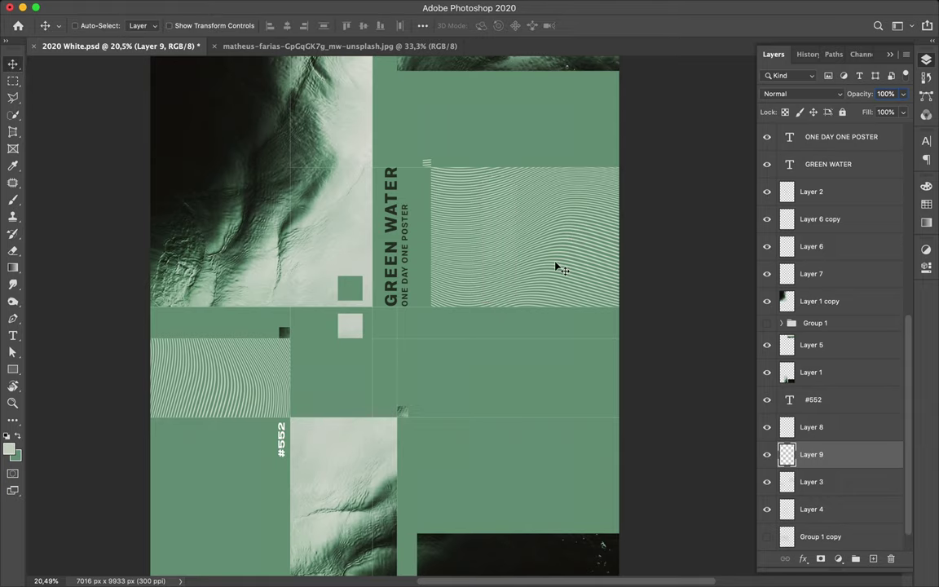
left_click_drag(499, 244, 602, 408)
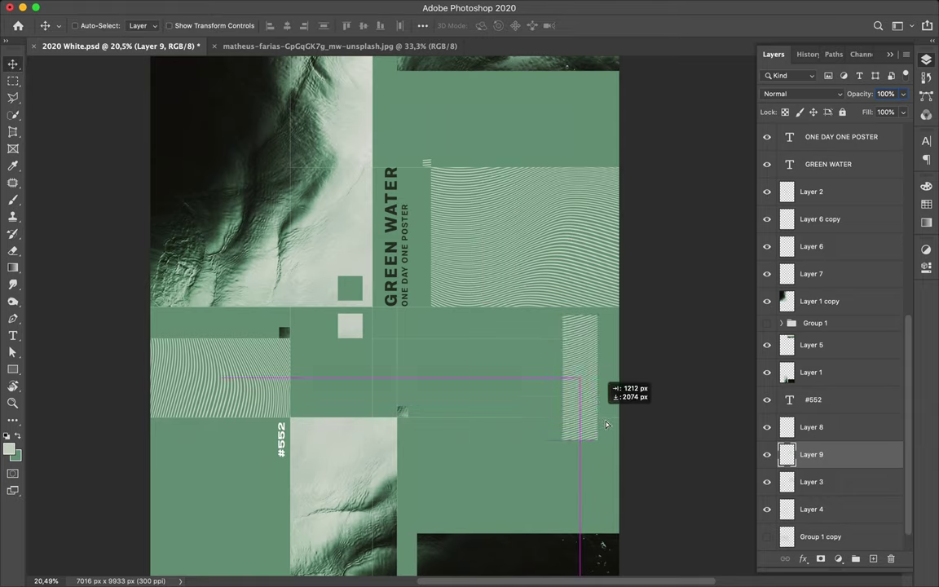
scroll(571, 428, "up", 5)
Step: Select and delete the wave strip's excess lower part
key("m")
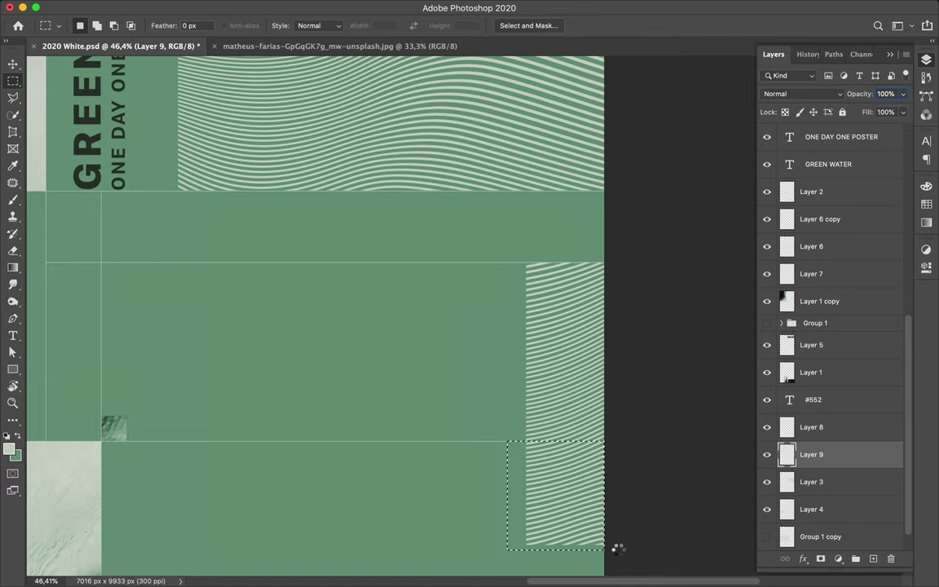
left_click_drag(619, 549, 493, 466)
scroll(384, 378, "down", 1)
scroll(399, 342, "down", 2)
scroll(399, 342, "down", 2)
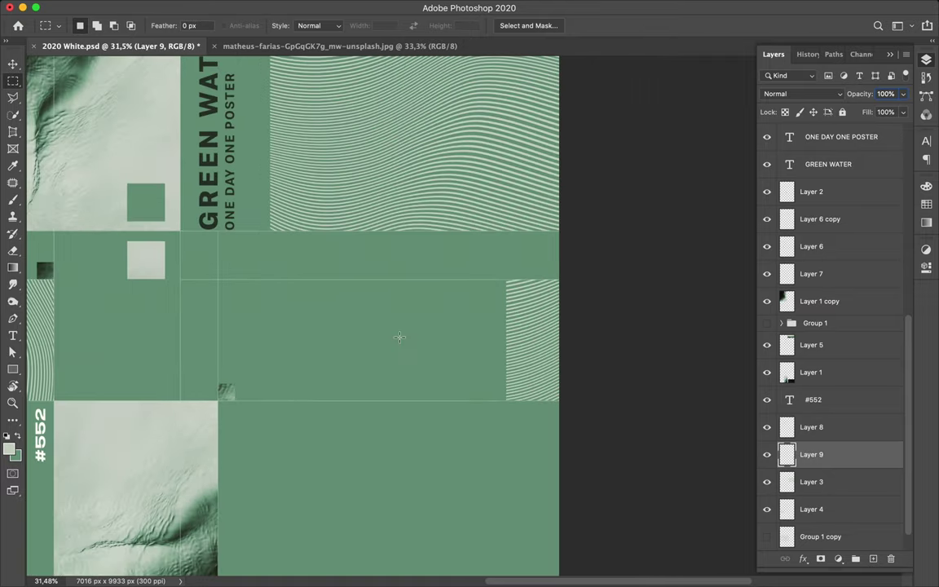
scroll(398, 342, "down", 2)
key("v")
left_click(383, 422)
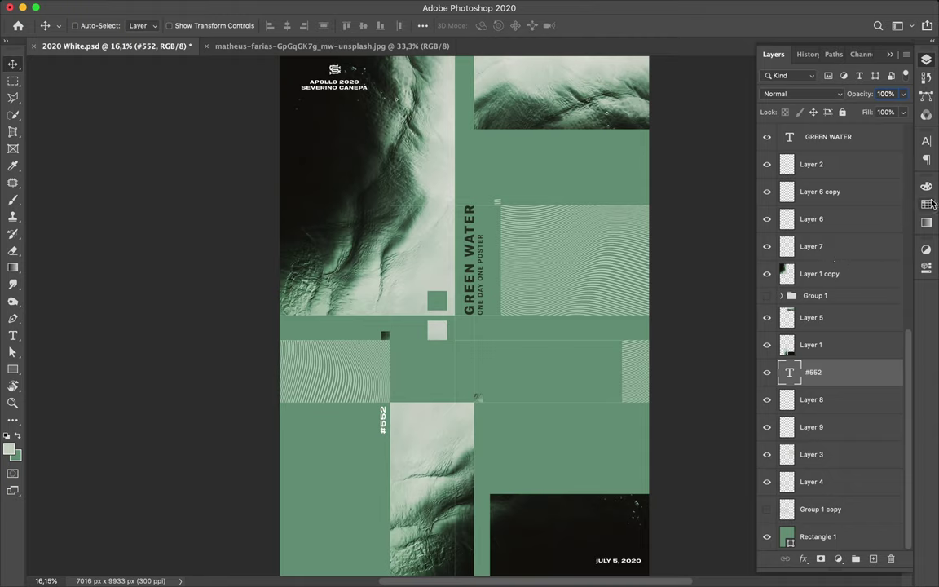
Step: Duplicate the #552 label into the green area and rotate the copy 90° to read horizontally
left_click(927, 203)
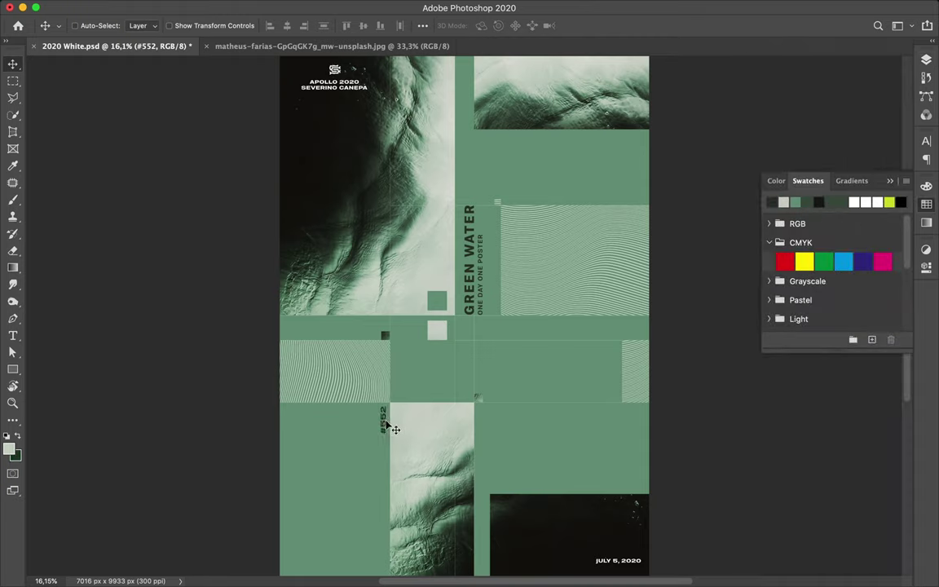
left_click(546, 445)
left_click_drag(546, 445, 550, 457)
left_click(386, 428)
left_click_drag(386, 427, 558, 436)
key("ctrl+t")
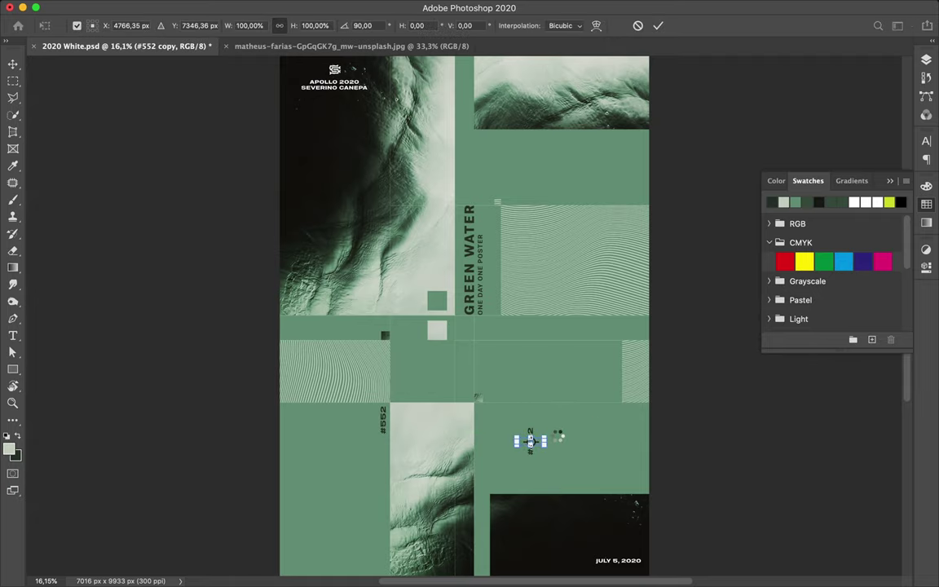
key("Return")
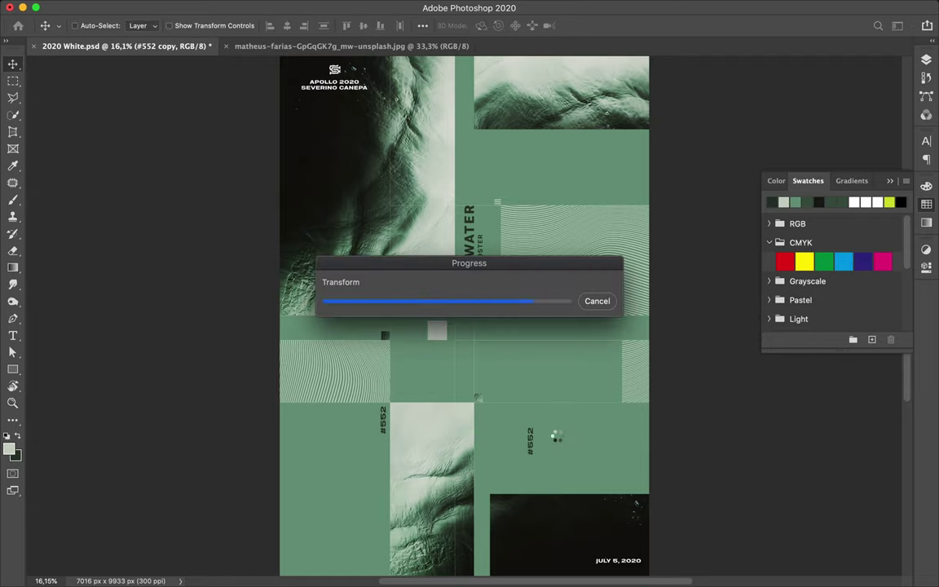
key("t")
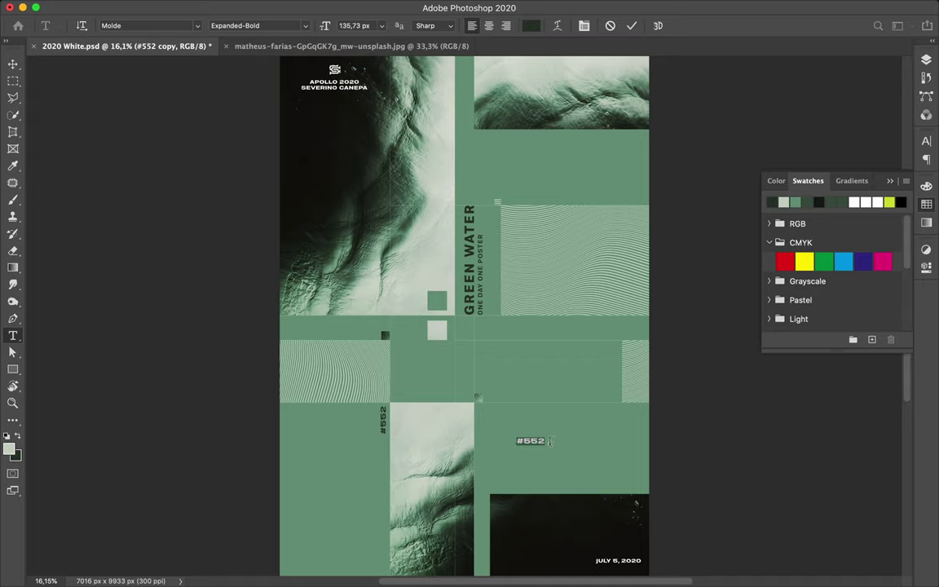
left_click(498, 384)
left_click_drag(517, 441, 571, 447)
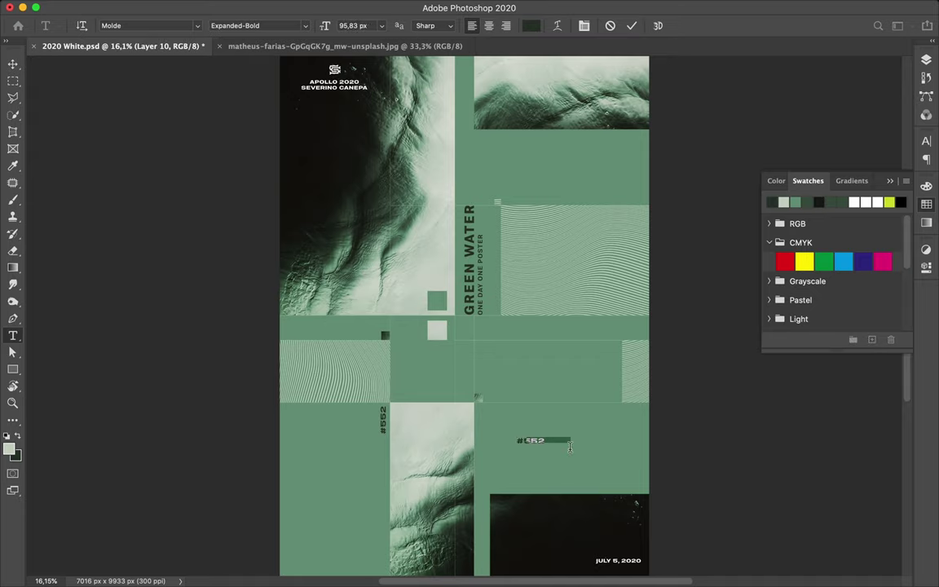
left_click(573, 444)
key("ctrl+a")
key("ctrl+v")
left_click(13, 65)
mouse_move(589, 462)
left_mouse_down()
mouse_move(575, 425)
mouse_move(575, 445)
left_mouse_up()
left_click(535, 442)
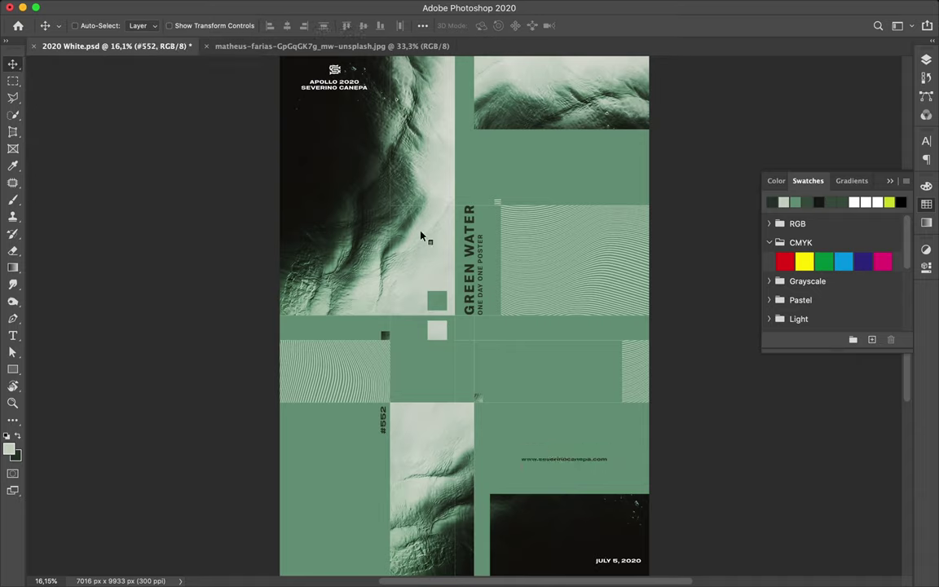
Step: Check the font style list in the Character panel, leaving it unchanged, and save the poster
key("BackSpace")
left_click(928, 142)
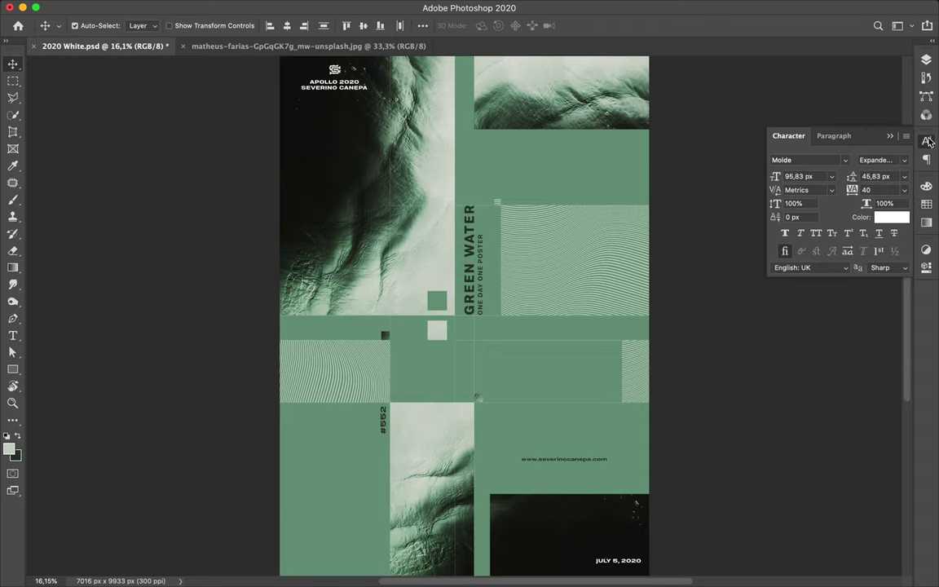
left_click(897, 159)
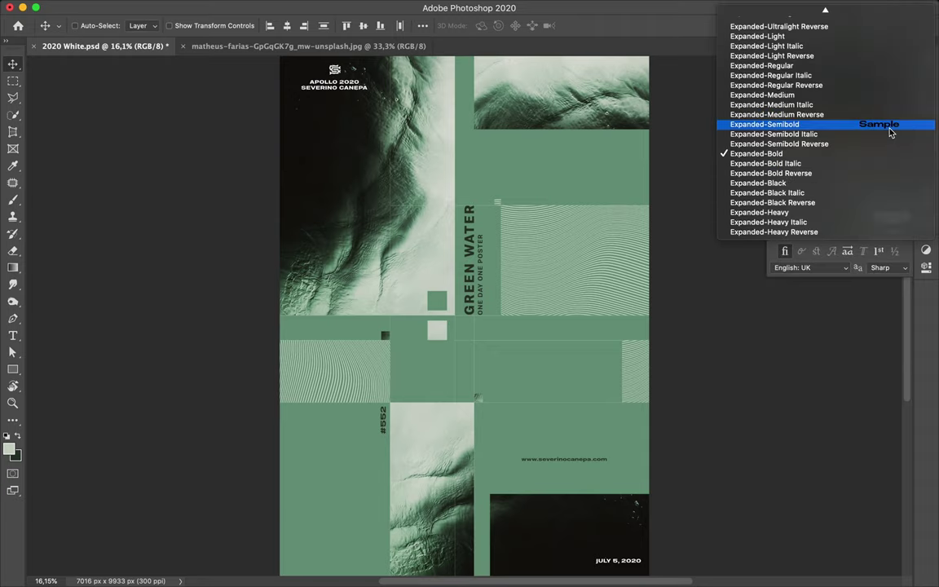
left_click(891, 133)
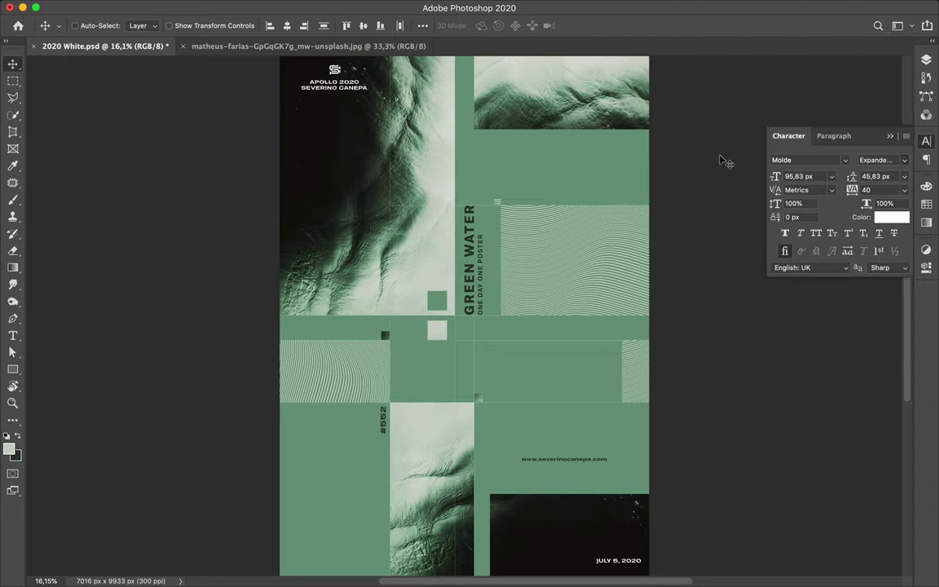
key("ctrl+s")
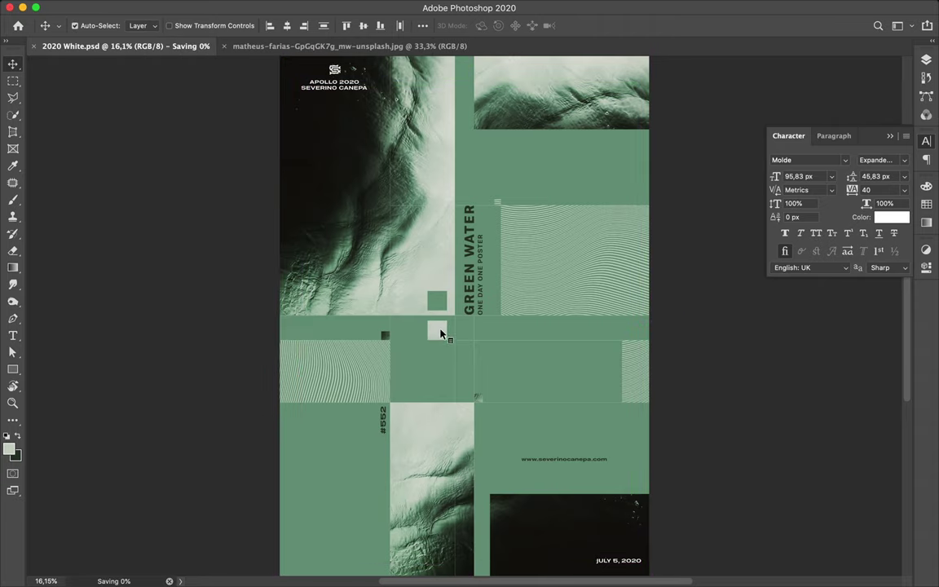
Step: Move the website text down just above the dark corner photo, undoing an accidental square move
left_click(442, 330)
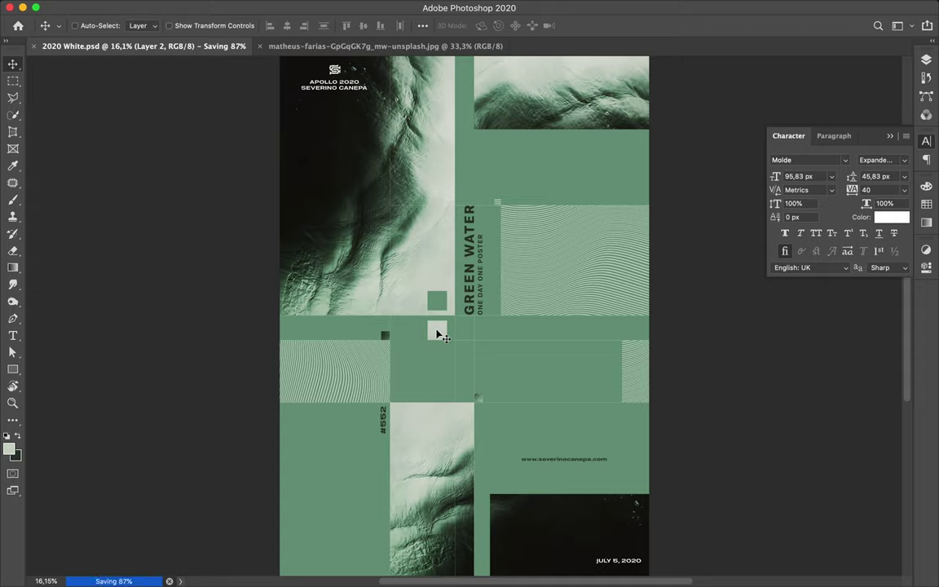
left_click_drag(559, 461, 592, 491)
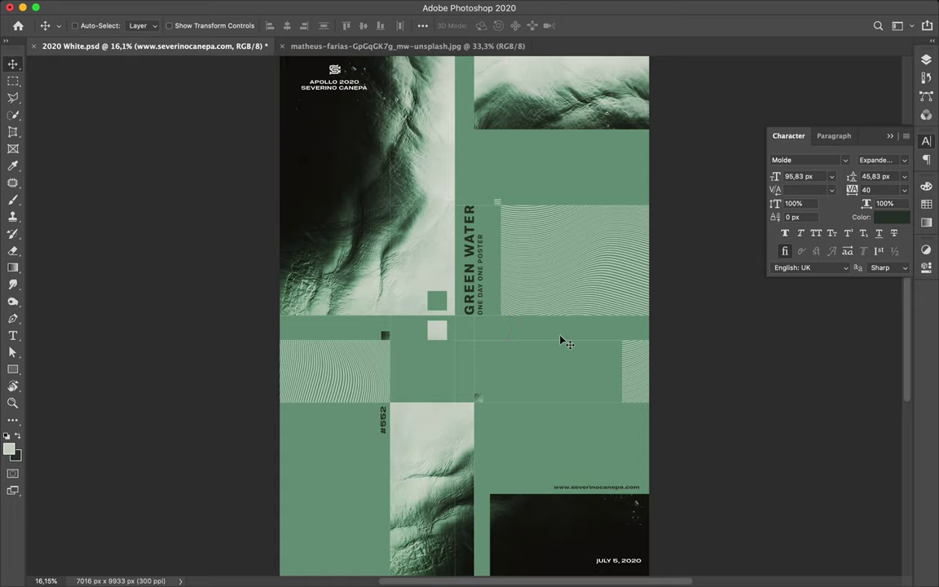
left_click_drag(438, 329, 510, 306)
key("ctrl+t")
key("ctrl+z")
key("ctrl+z")
key("ctrl+z")
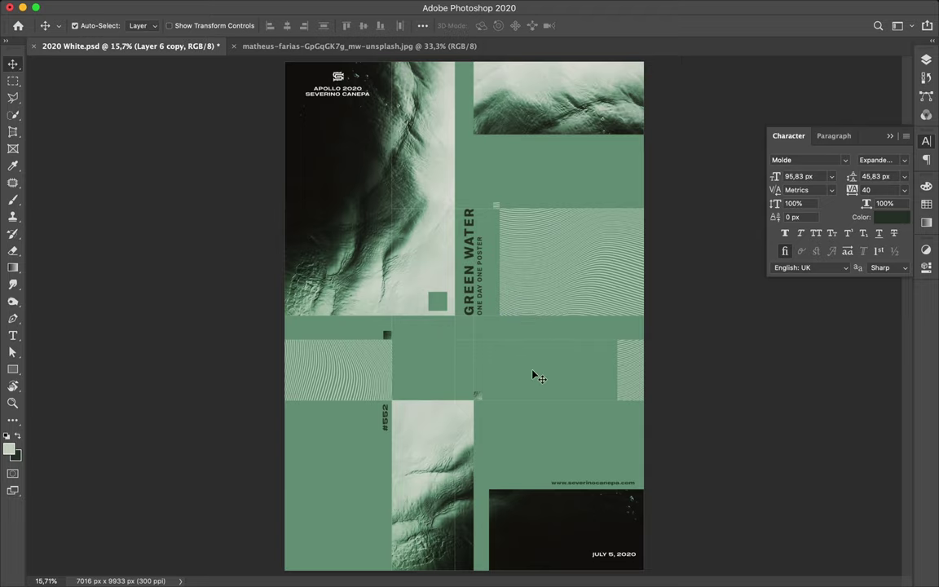
Step: Restore the pale square and scale it to about half its size
key("ctrl+shift+z")
key("ctrl+t")
left_click_drag(425, 341, 438, 330)
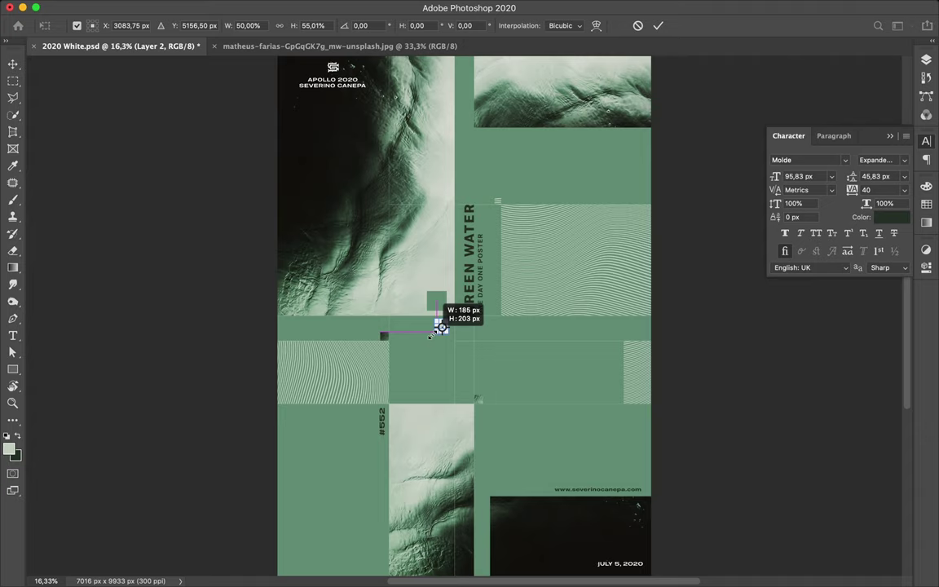
key("Return")
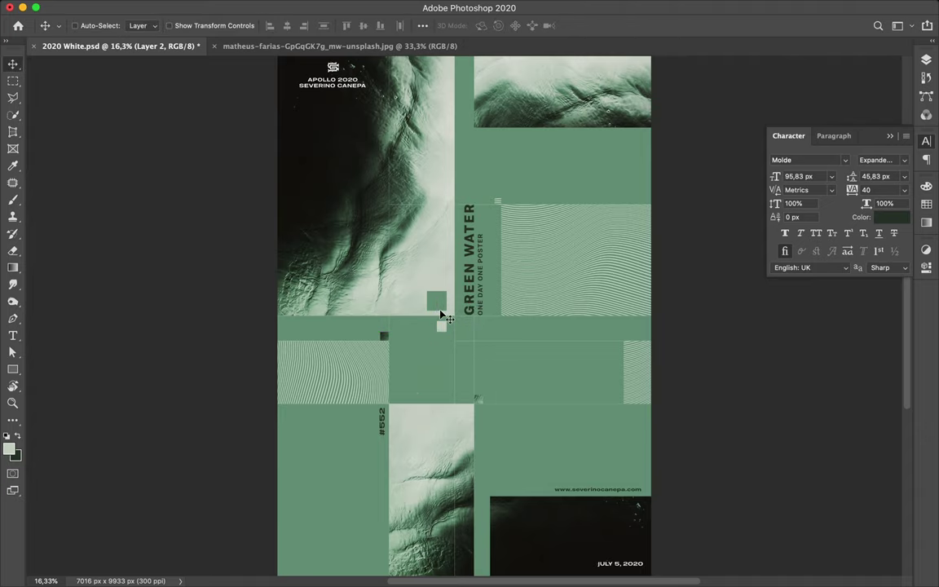
Step: Fine-tune the pale square's size with another transform and save the poster
scroll(440, 316, "up", 3)
key("ctrl+t")
left_click_drag(411, 342, 423, 341)
key("Return")
scroll(451, 359, "down", 2)
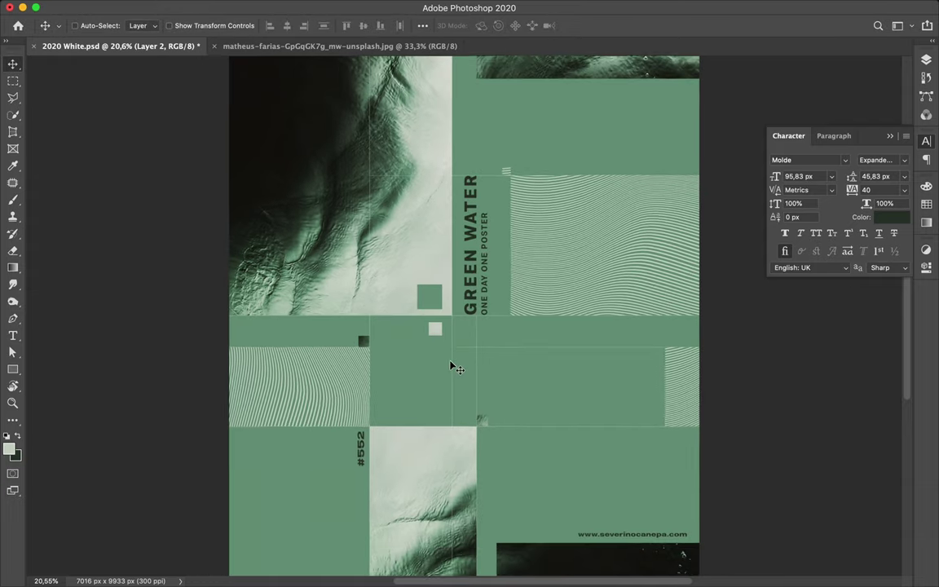
scroll(451, 359, "down", 1)
scroll(453, 354, "down", 1)
scroll(453, 355, "down", 1)
scroll(454, 355, "down", 1)
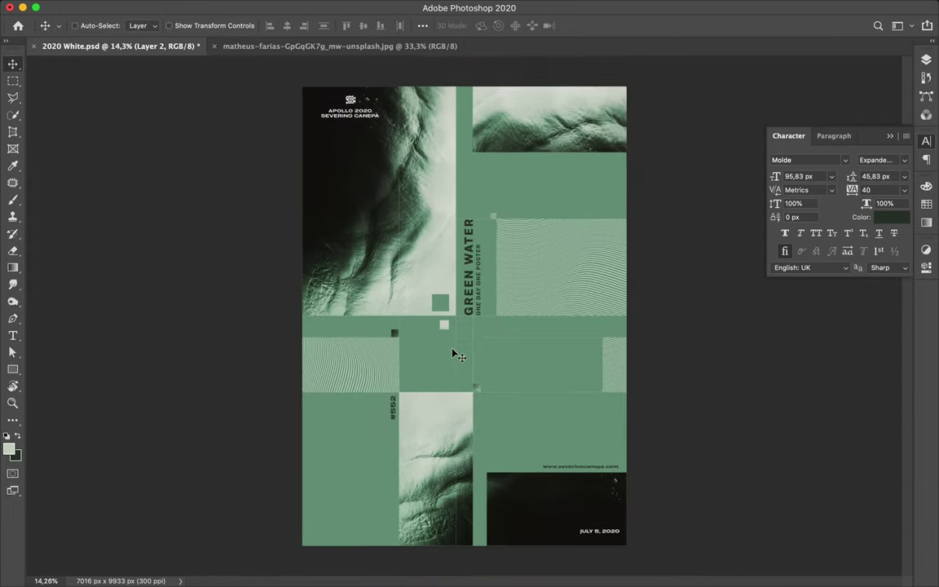
key("ctrl+s")
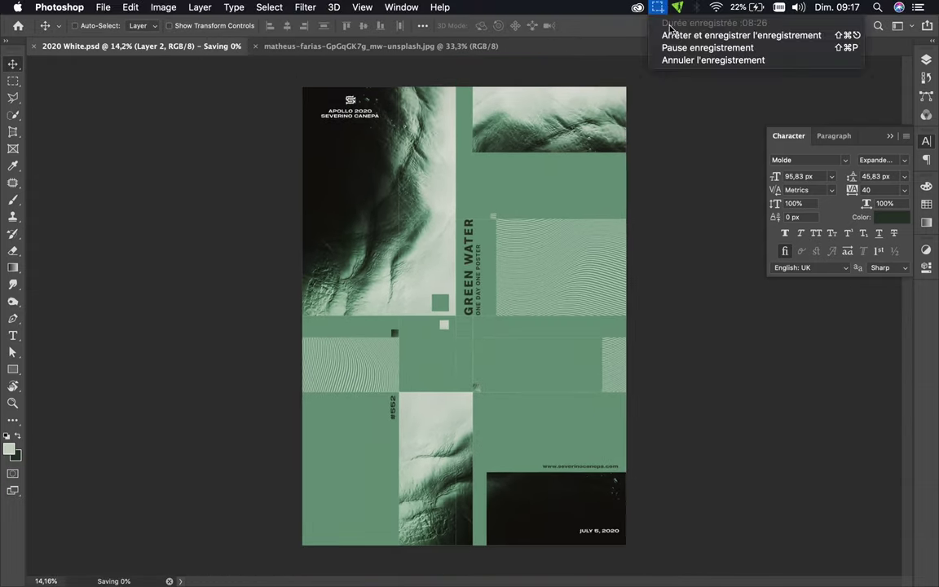